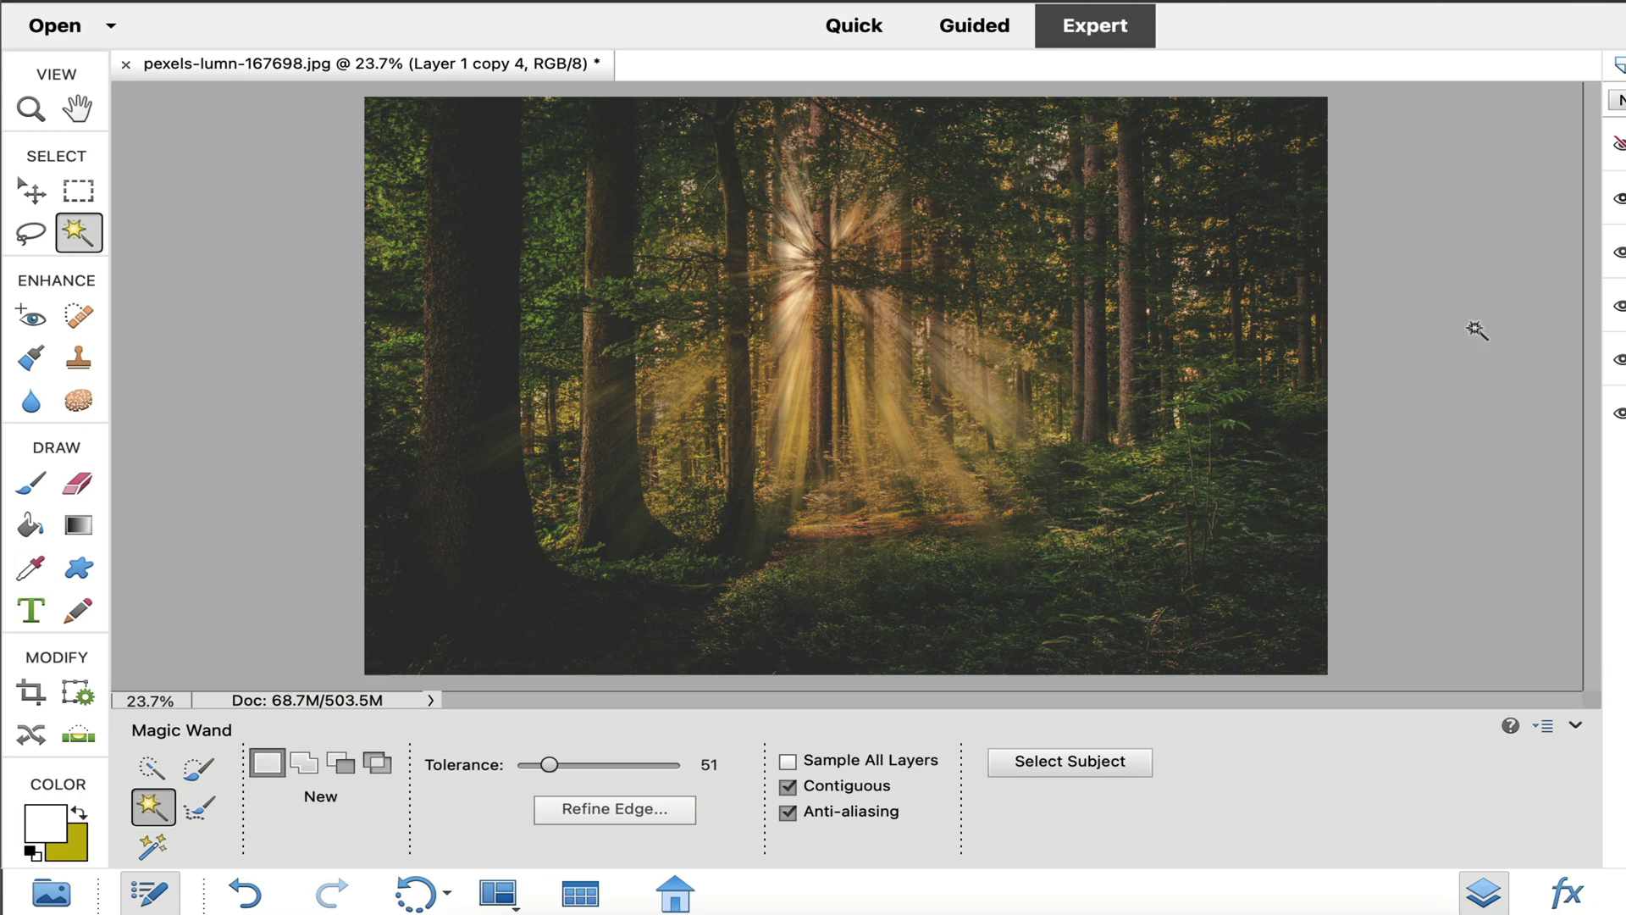
# Step: Hide three of the light-ray layers
pyautogui.click(1618, 252)
pyautogui.click(1619, 306)
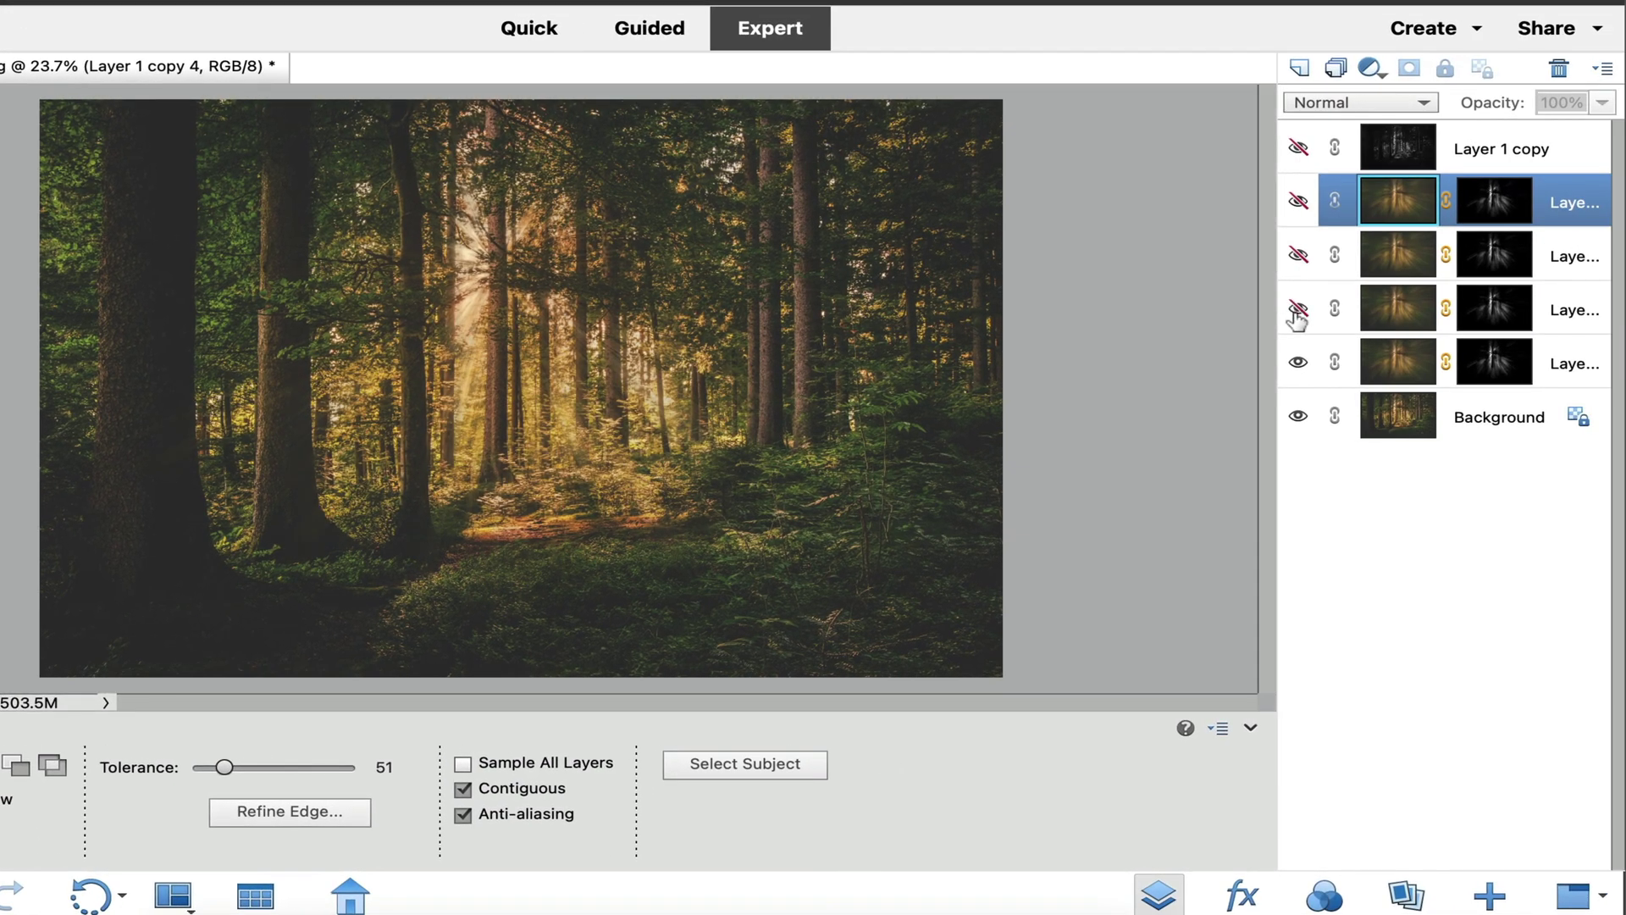
pyautogui.click(1298, 363)
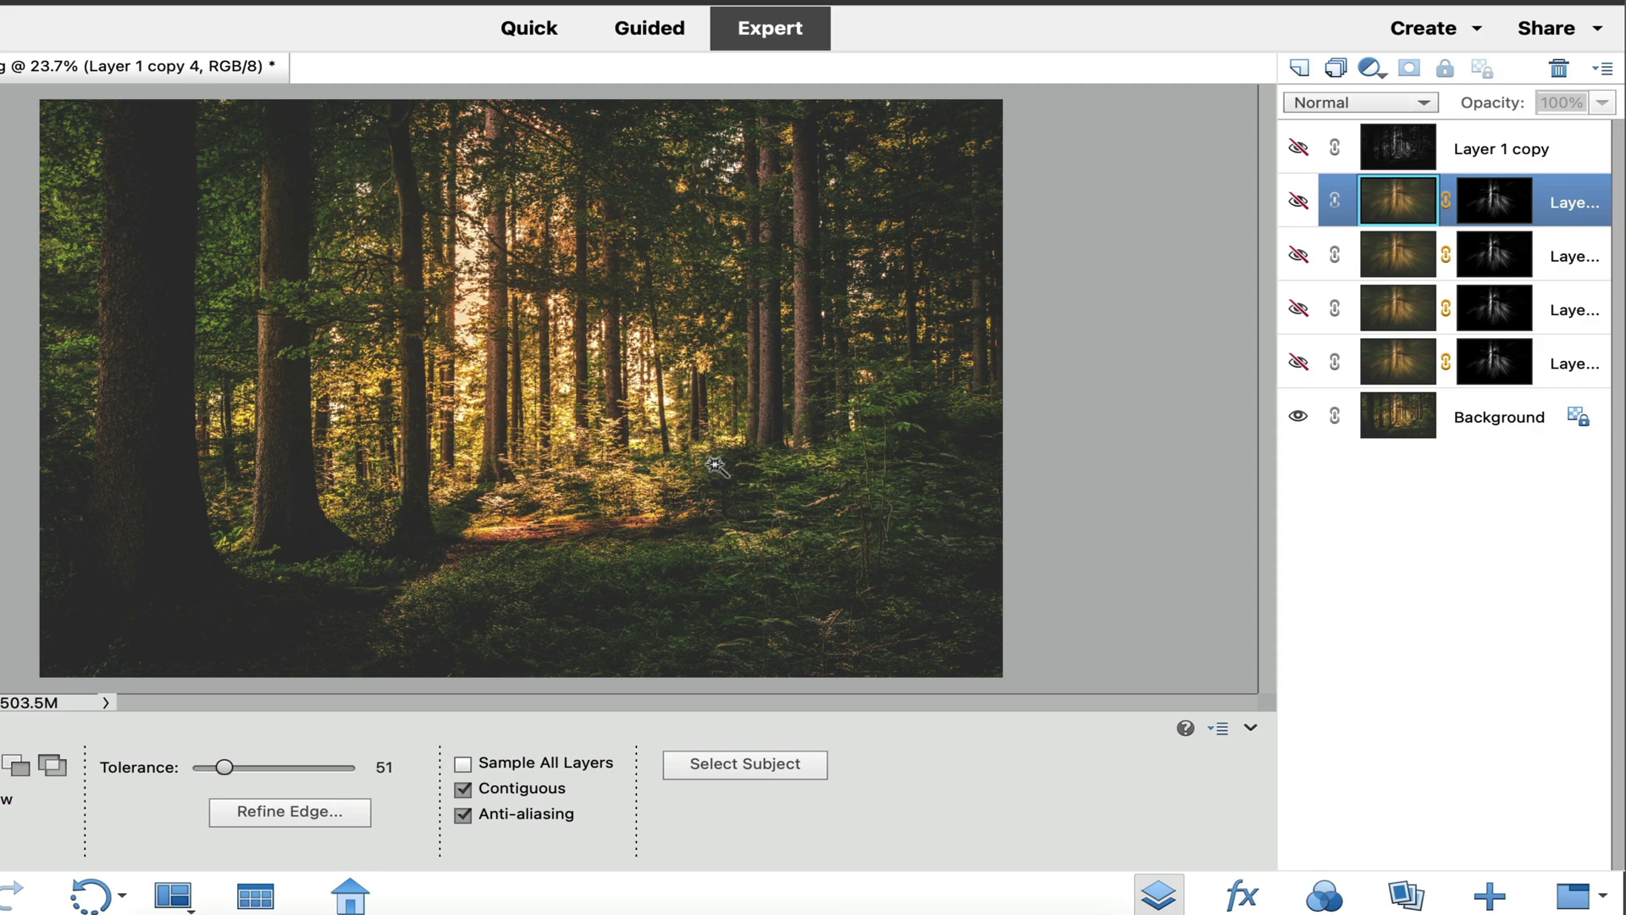
# Step: Show all four ray layers again and select every layer from Layer 1 copy to Layer 1
pyautogui.click(1297, 203)
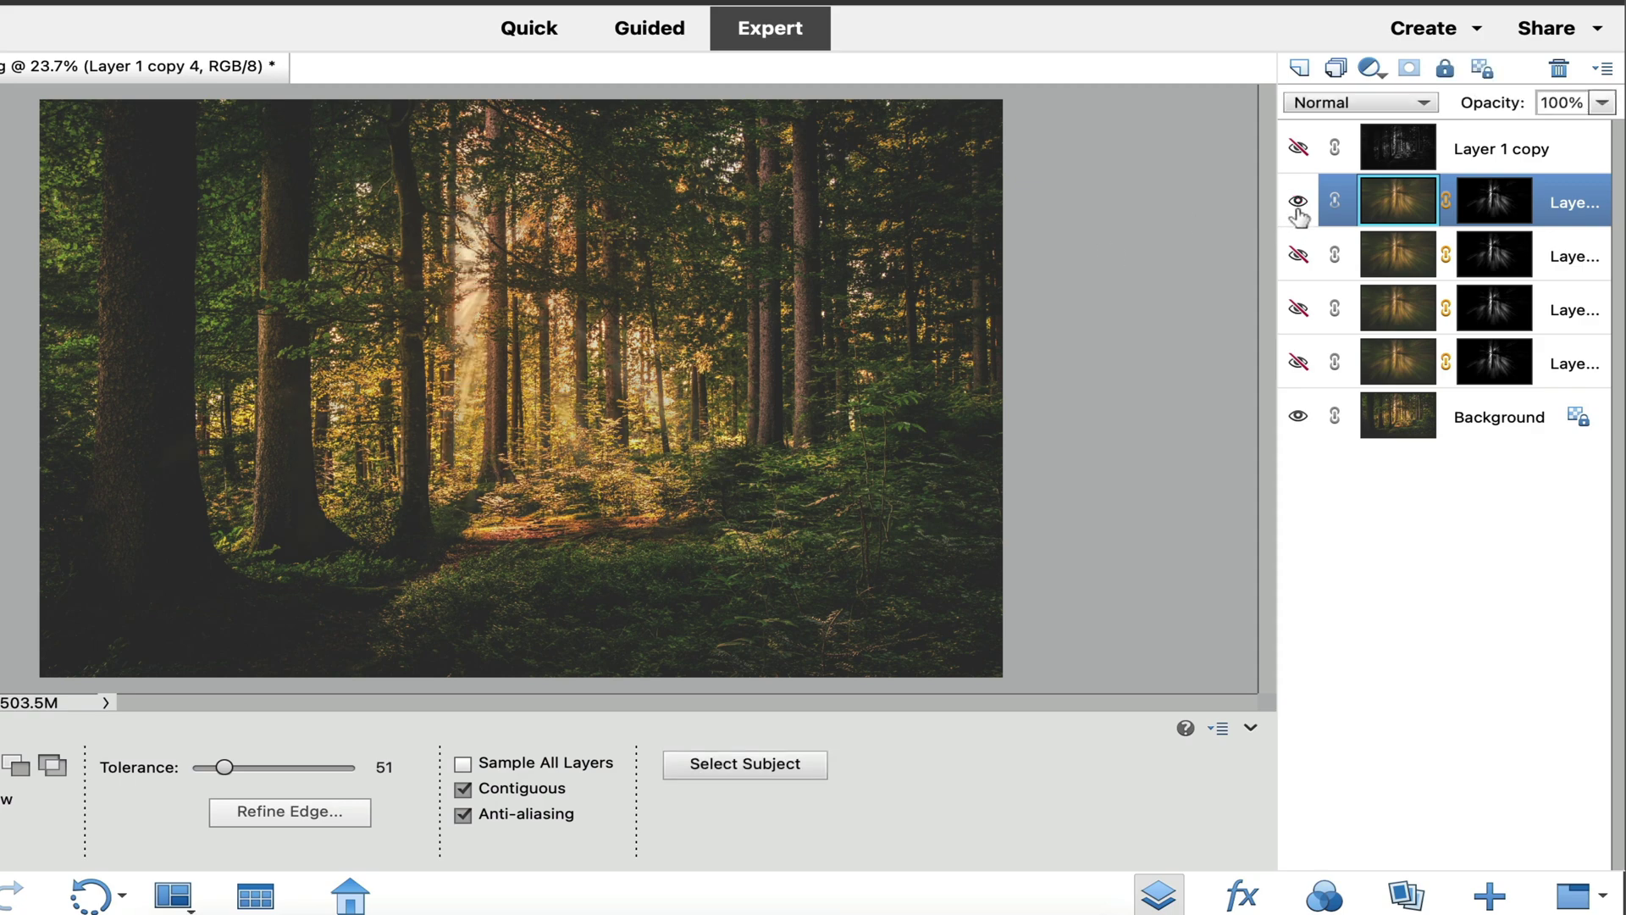
pyautogui.click(1297, 252)
pyautogui.click(1298, 308)
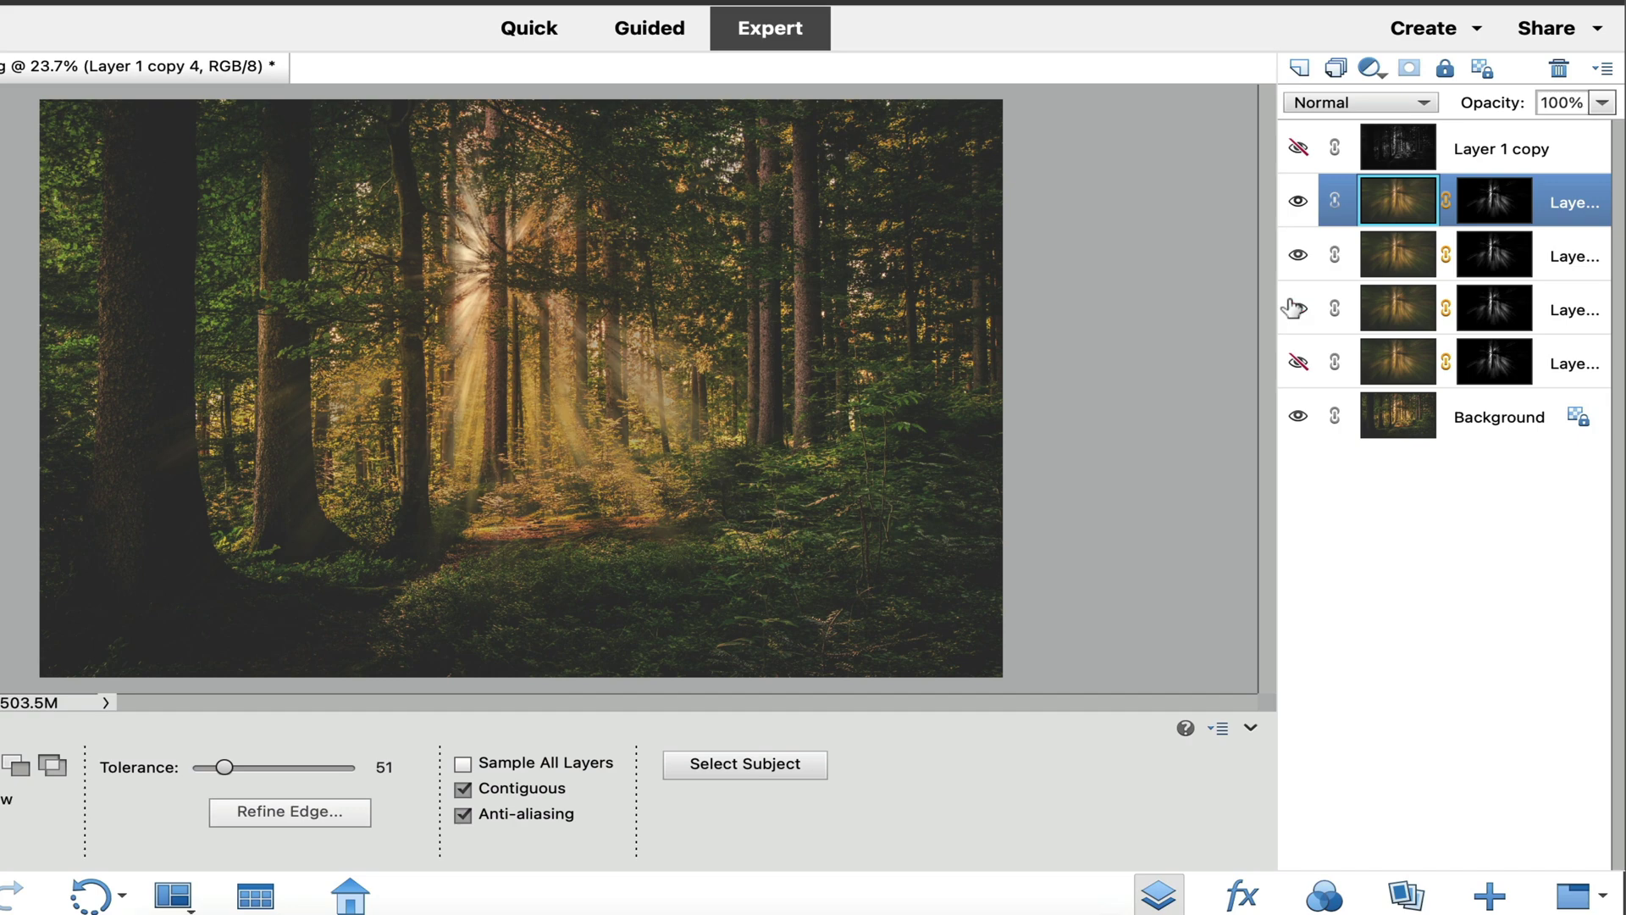
pyautogui.click(1296, 364)
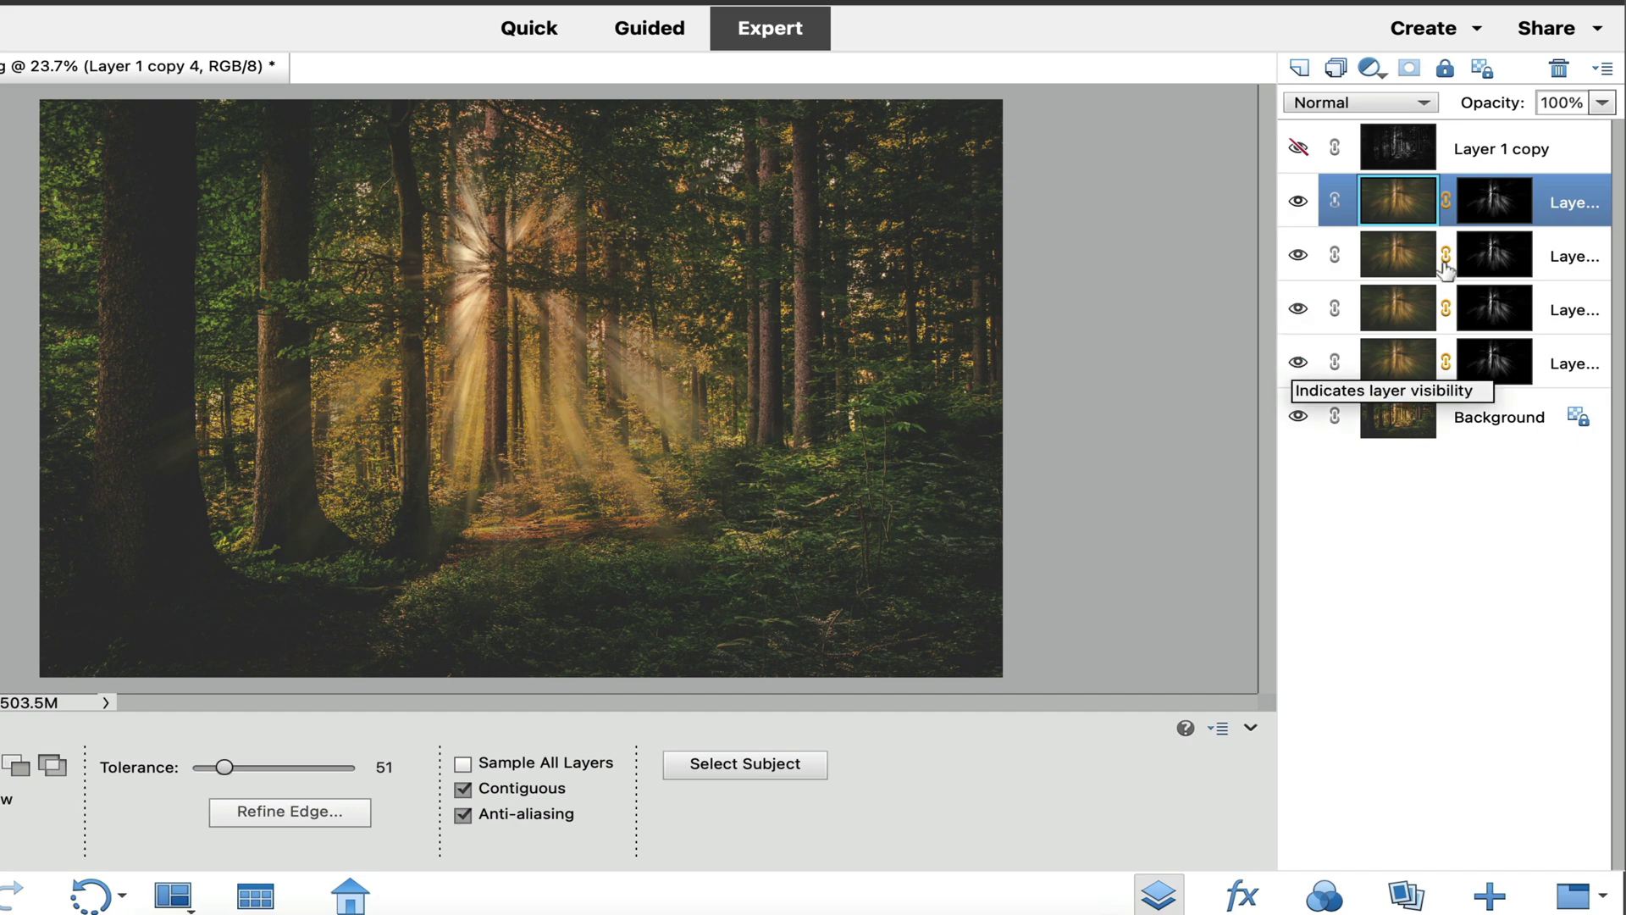
pyautogui.click(1503, 157)
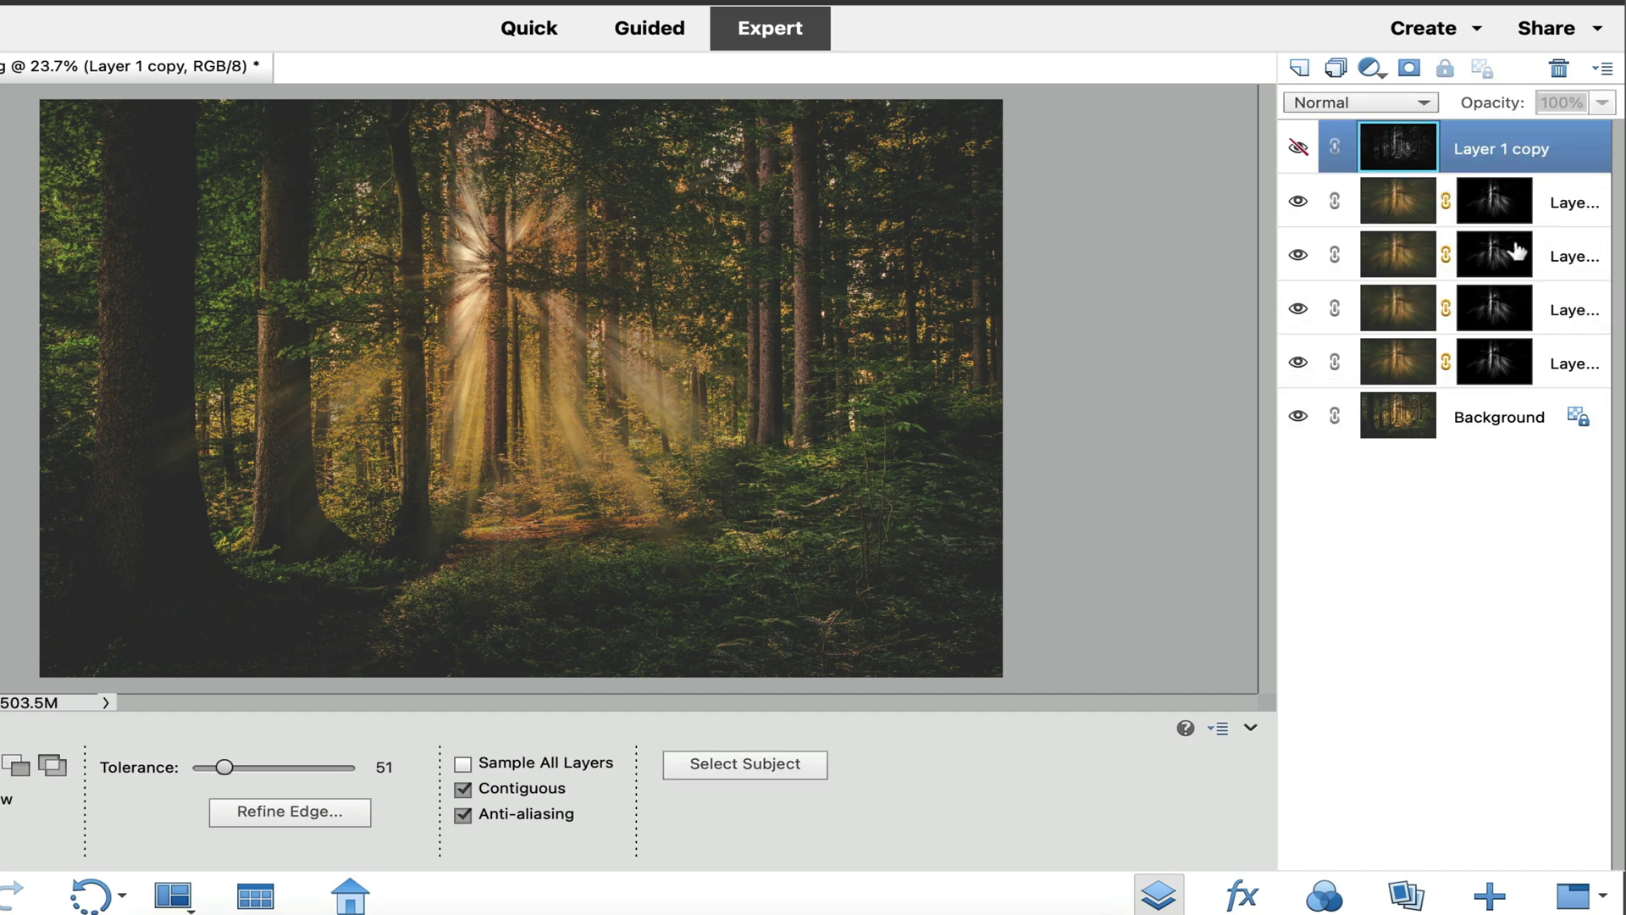
pyautogui.click(1561, 367)
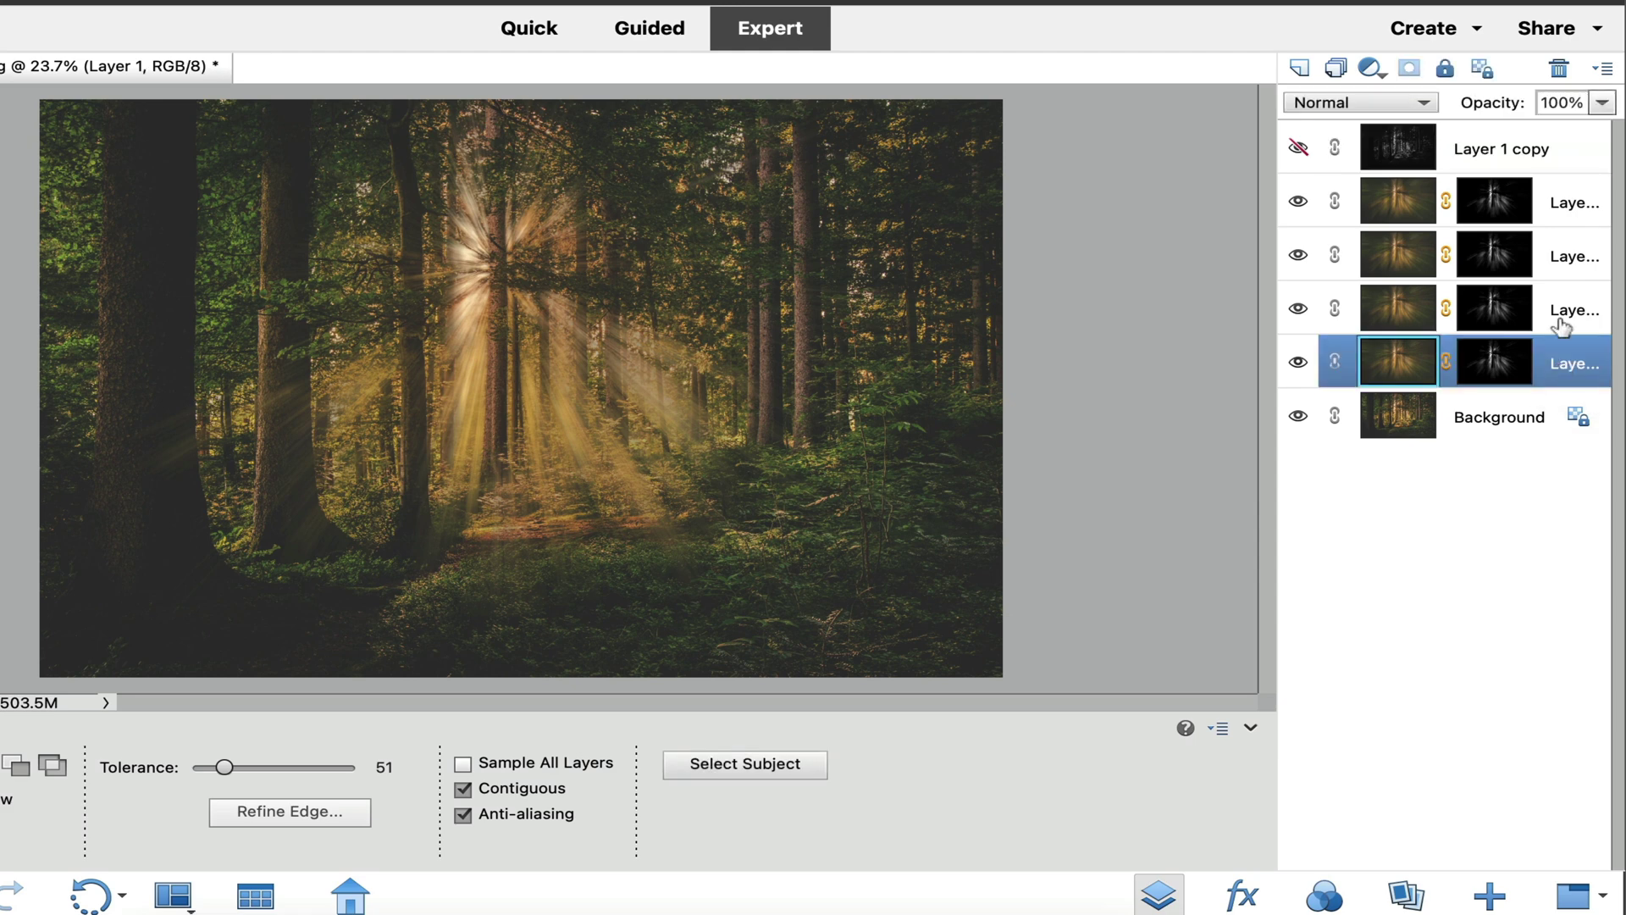
# Step: Delete the five selected layers above the Background, confirming with Yes
pyautogui.keyDown('shift'); pyautogui.click(1560, 148); pyautogui.keyUp('shift')
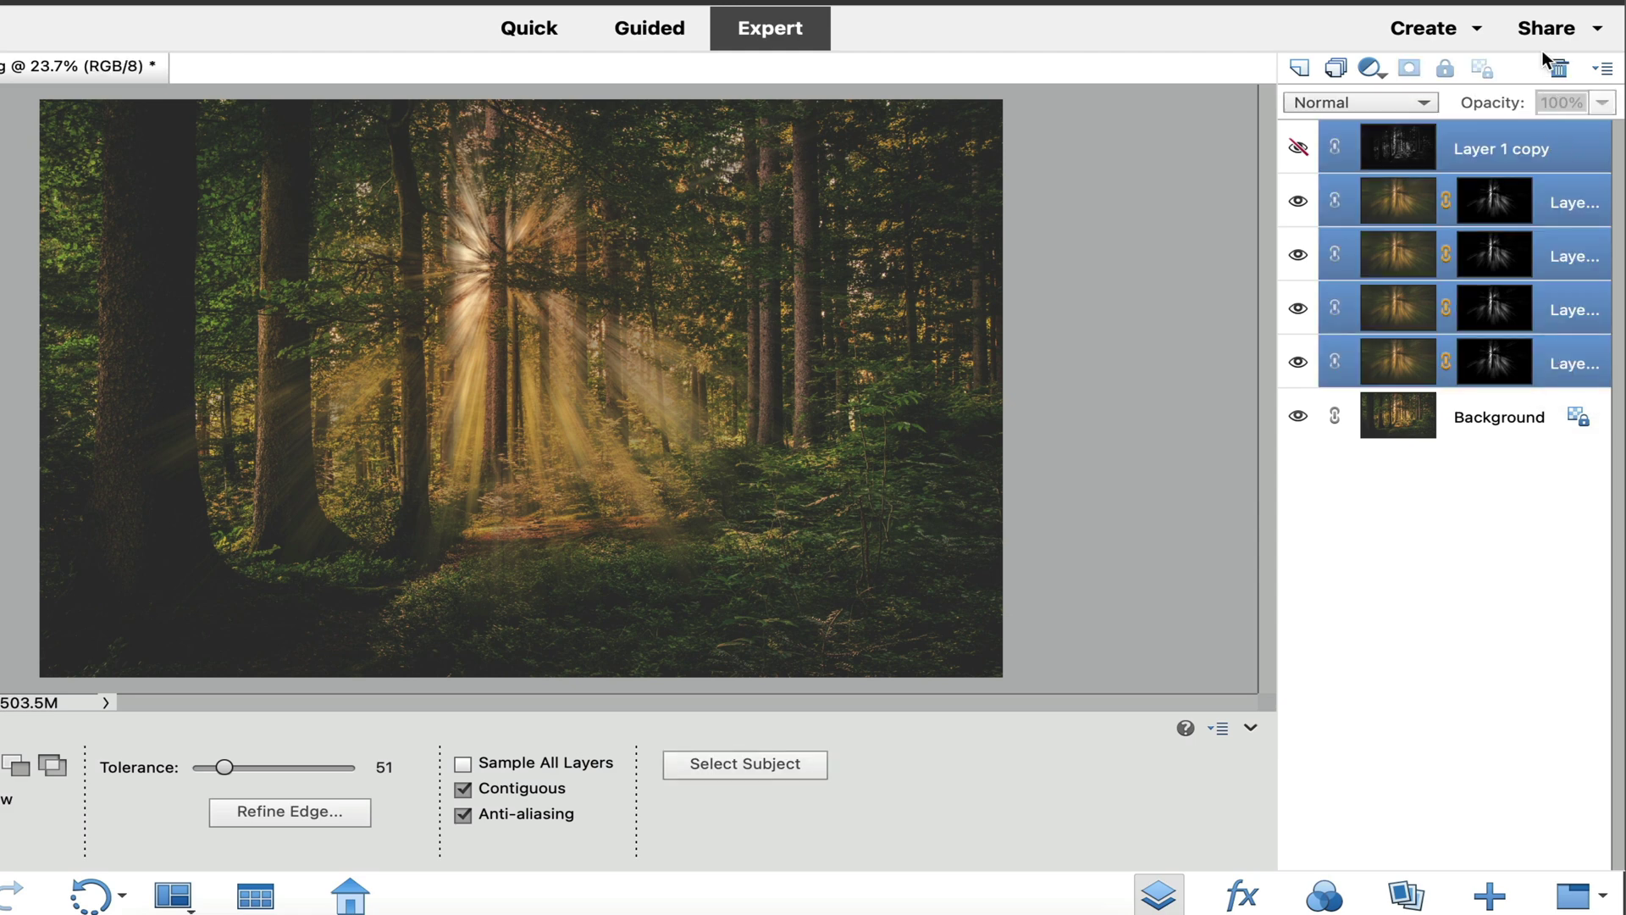
pyautogui.click(1557, 67)
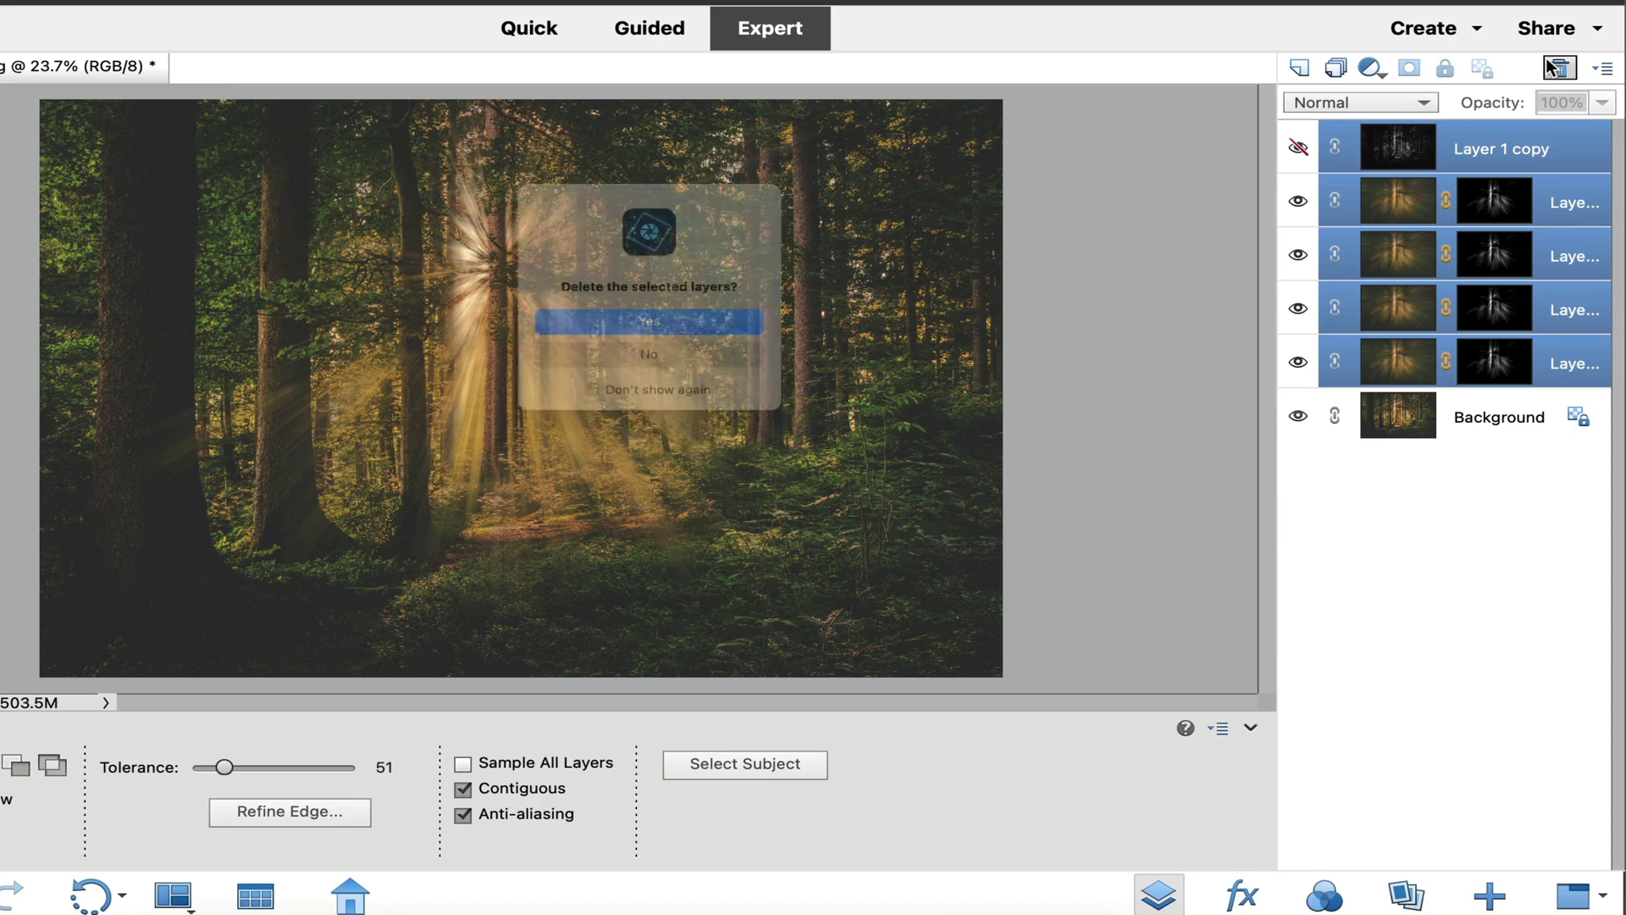
pyautogui.click(608, 332)
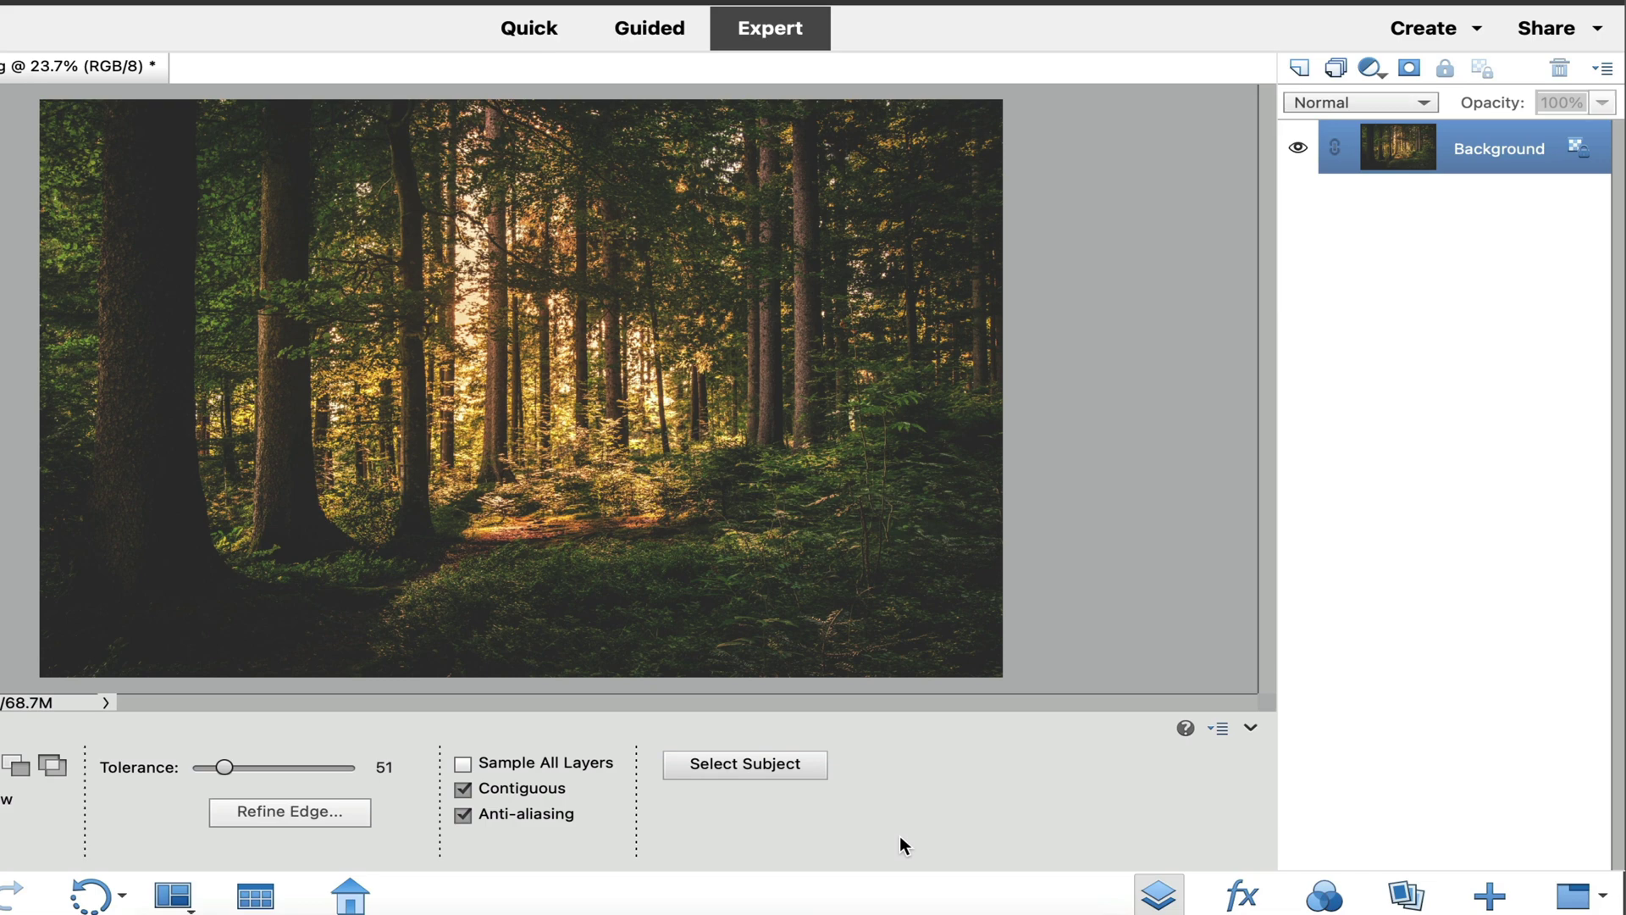
# Step: Duplicate the Background and convert the top copy to black and white (Scenic Landscape)
pyautogui.press('super+j')
pyautogui.press('super+j')
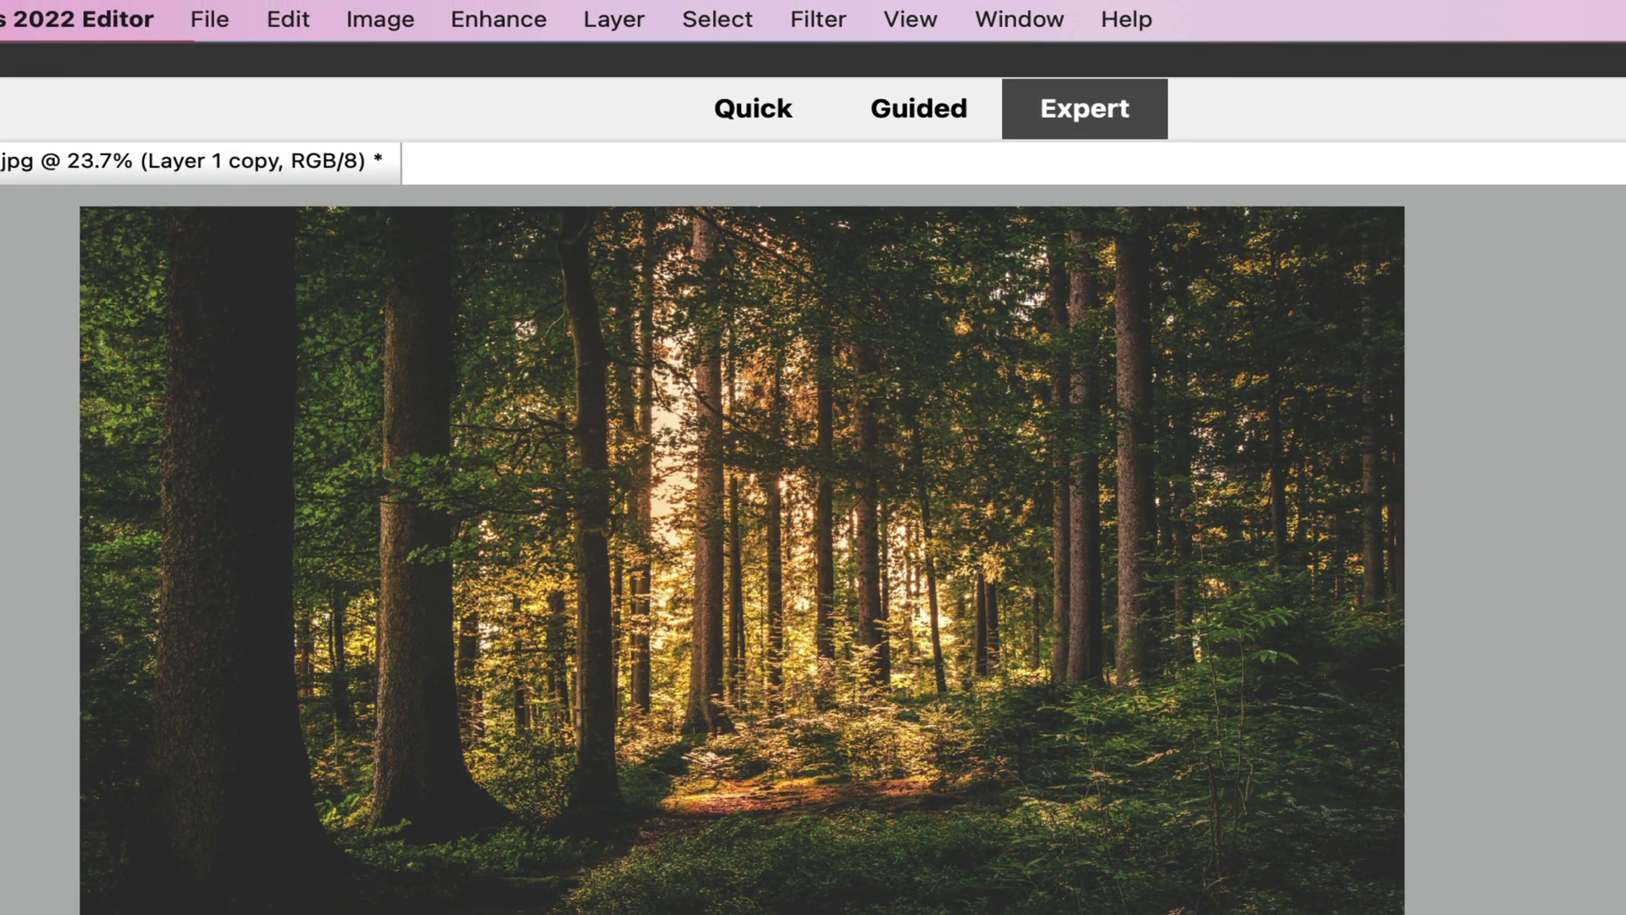
pyautogui.click(521, 17)
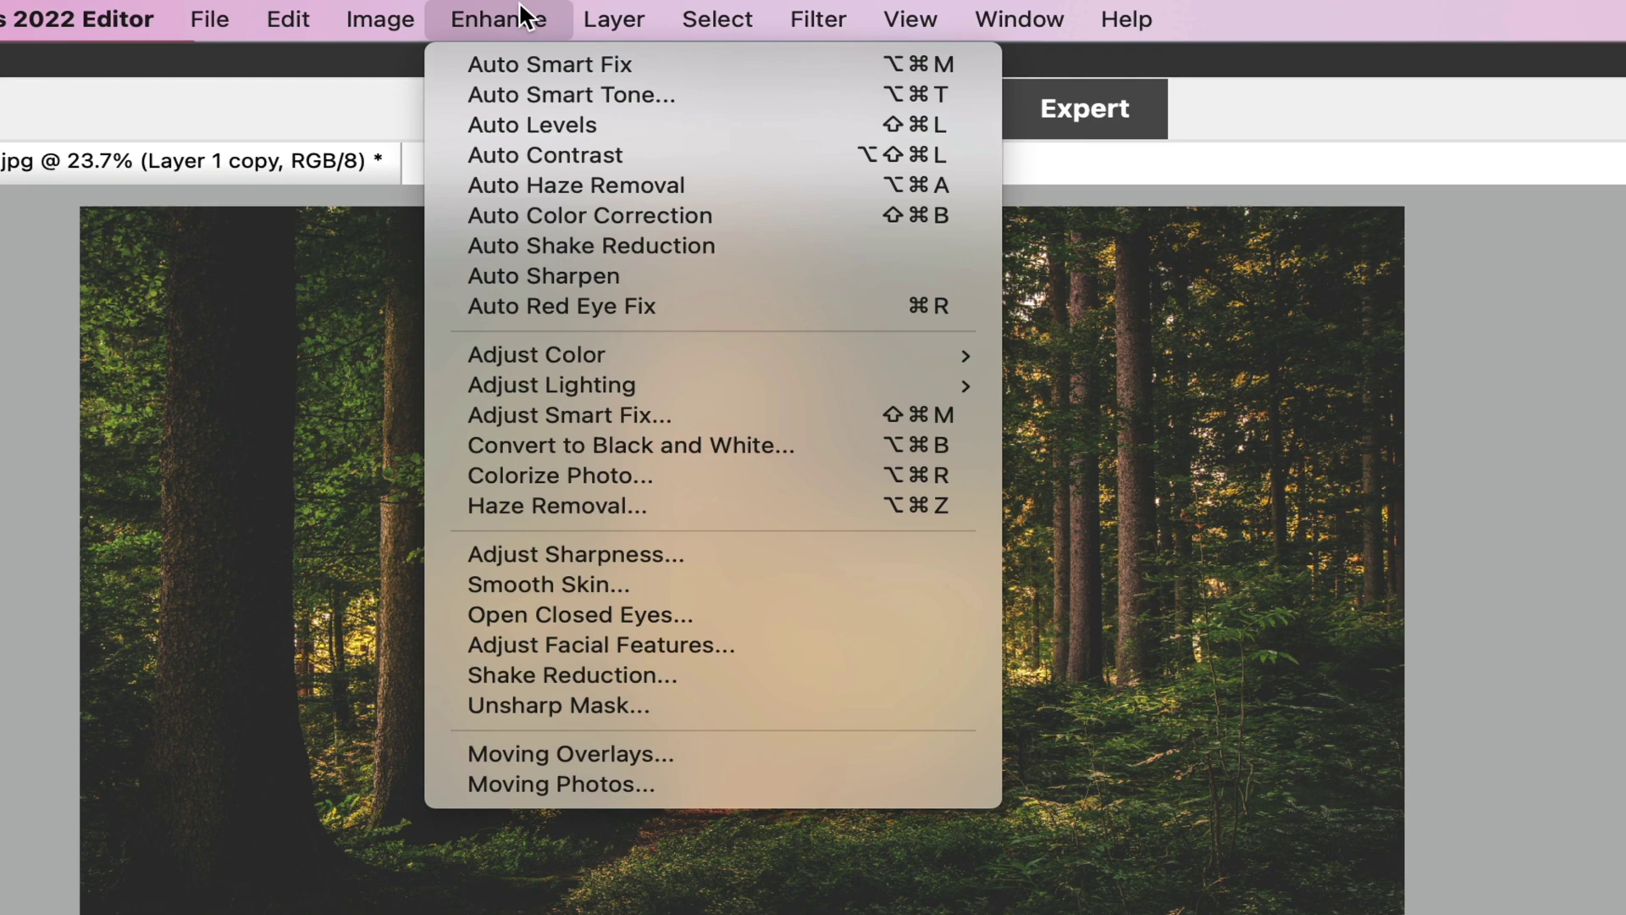
pyautogui.click(512, 444)
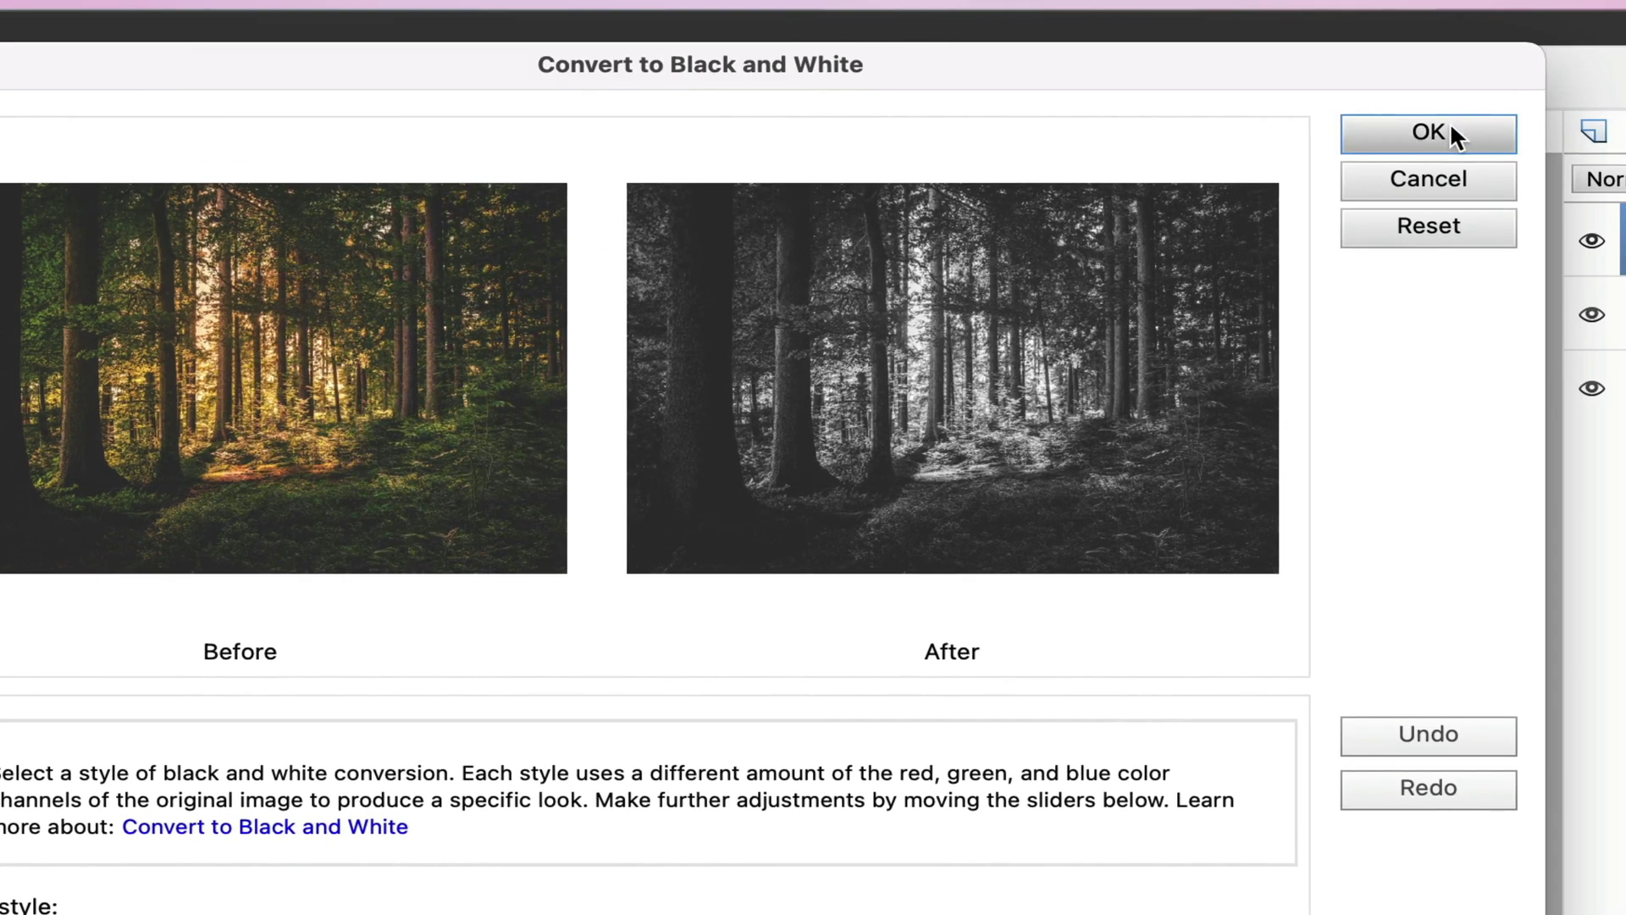
pyautogui.click(1450, 120)
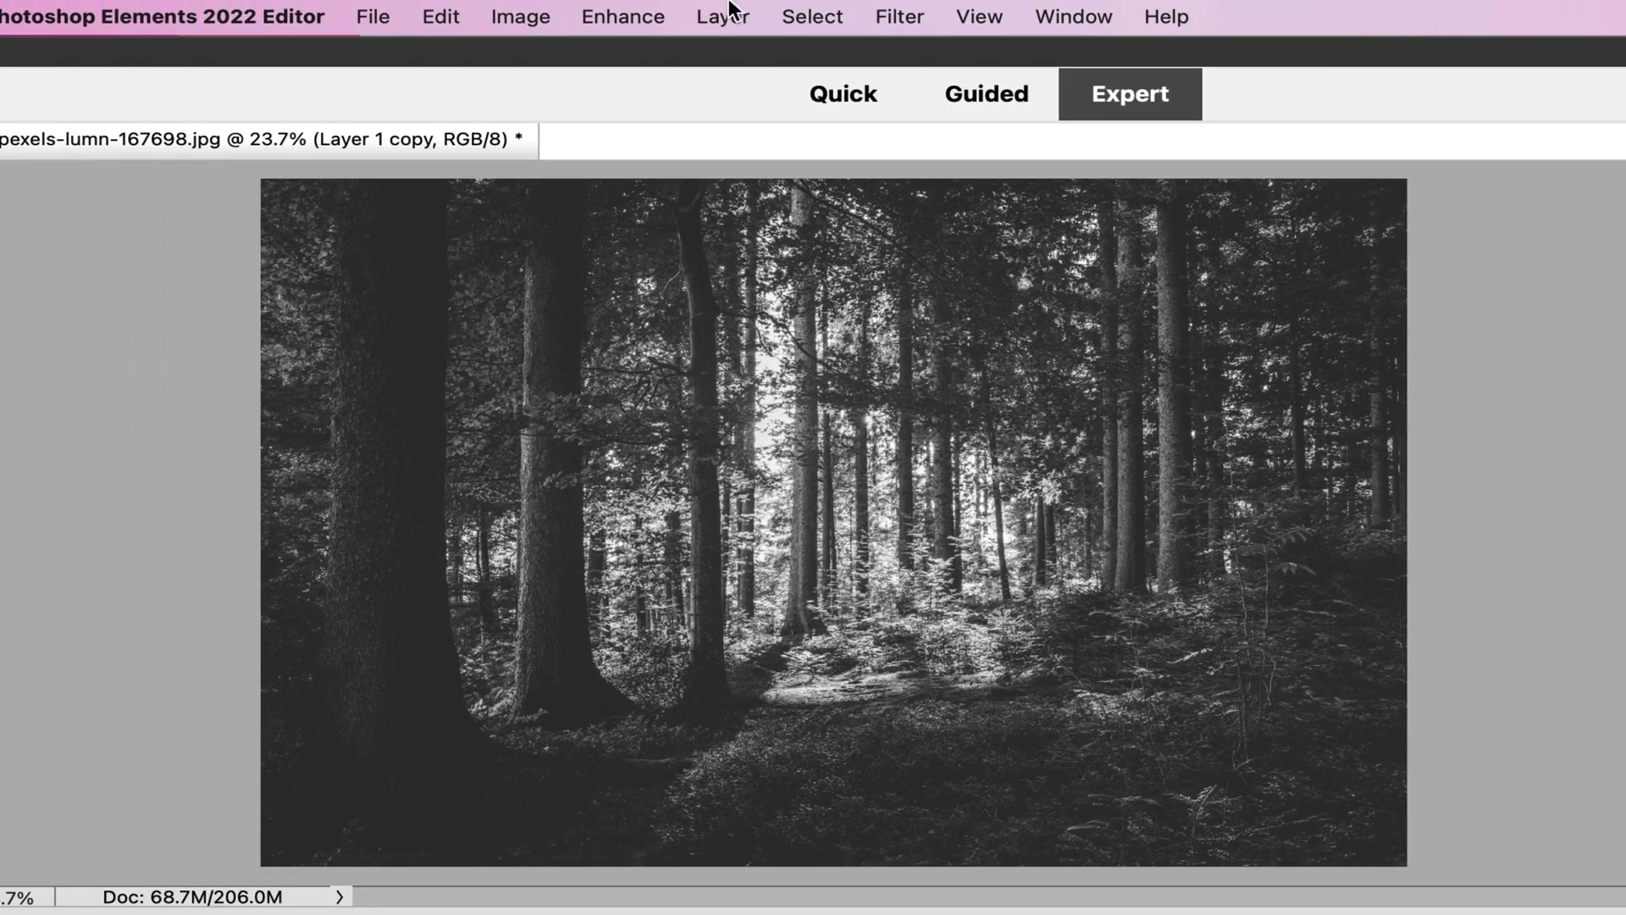
# Step: Apply Brightness/Contrast to the black-and-white layer: Brightness -98, Contrast 100
pyautogui.click(631, 14)
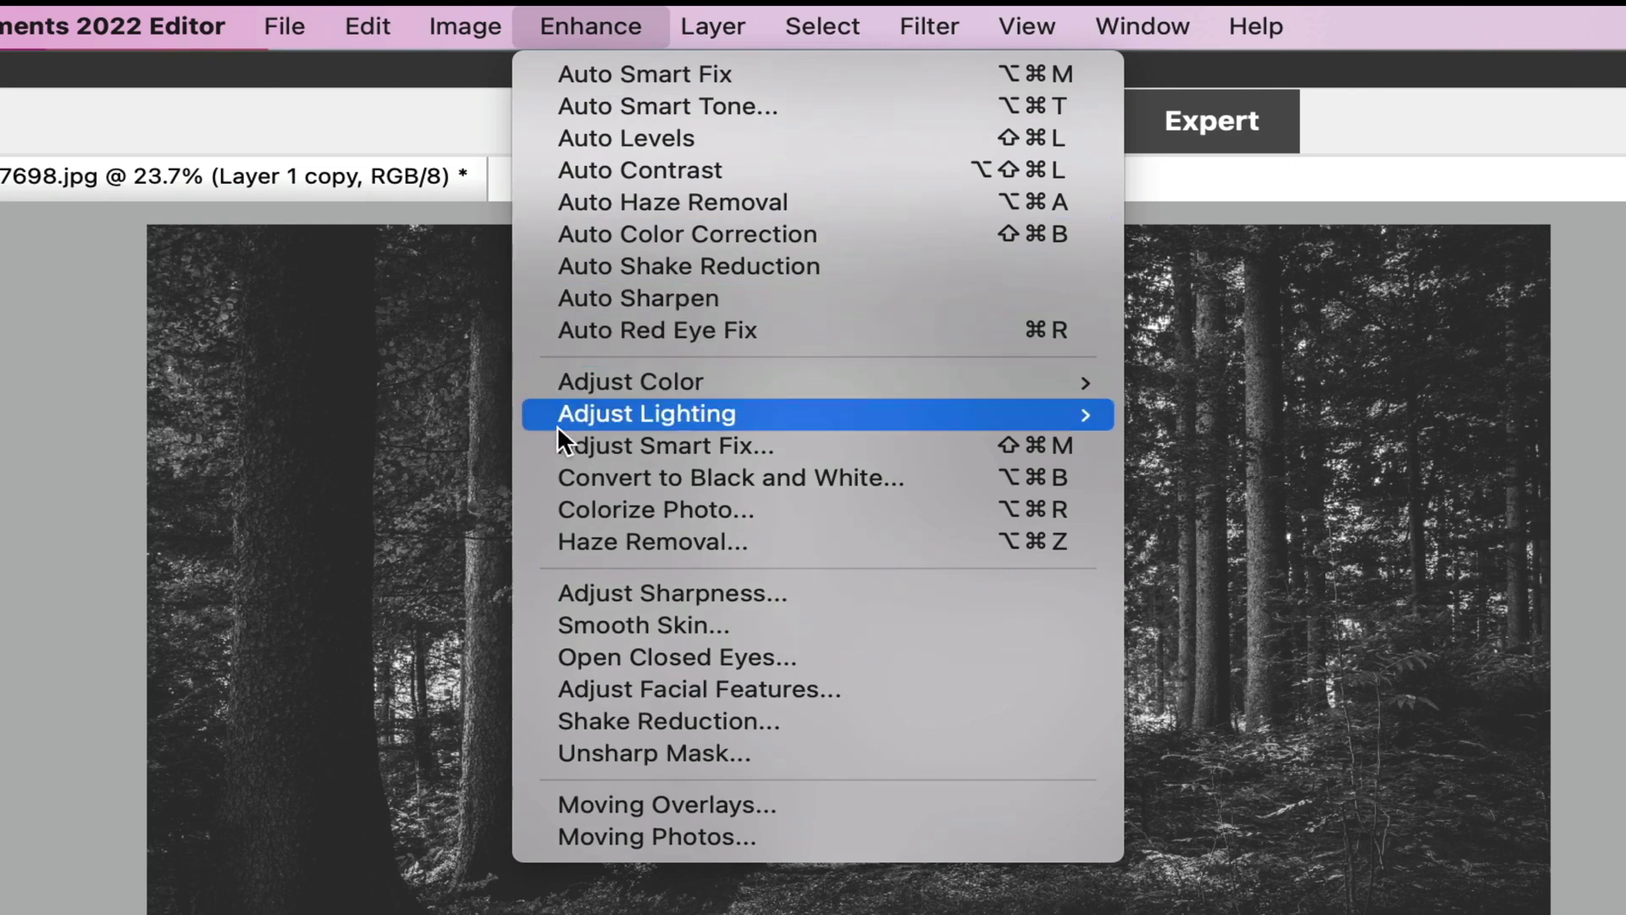
pyautogui.moveTo(617, 404)
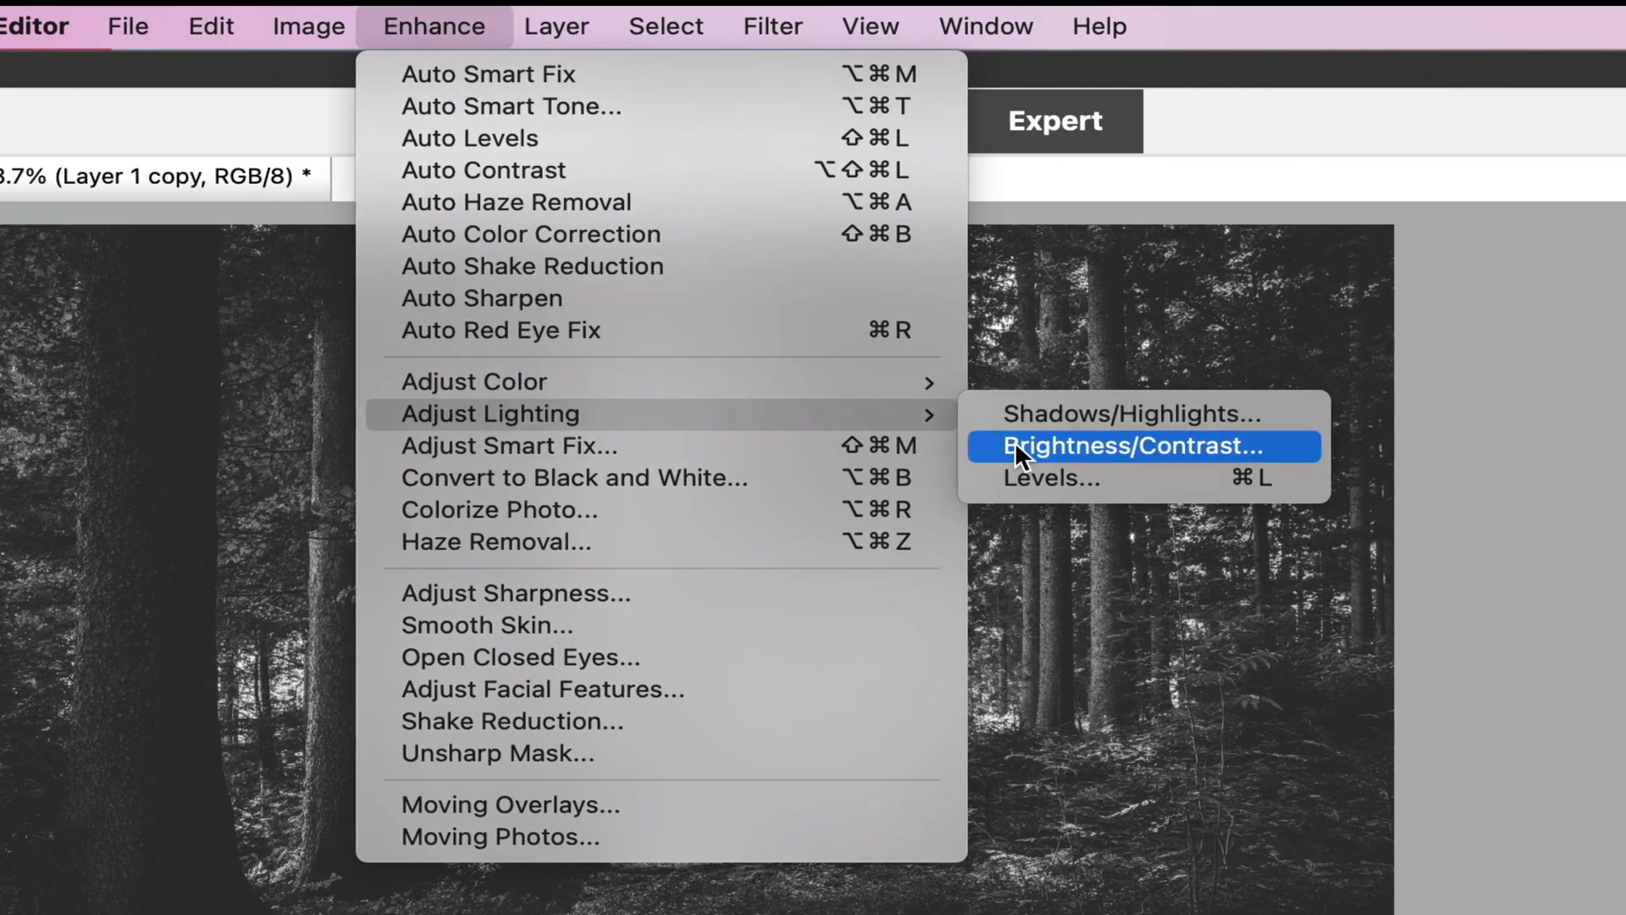
pyautogui.click(1172, 443)
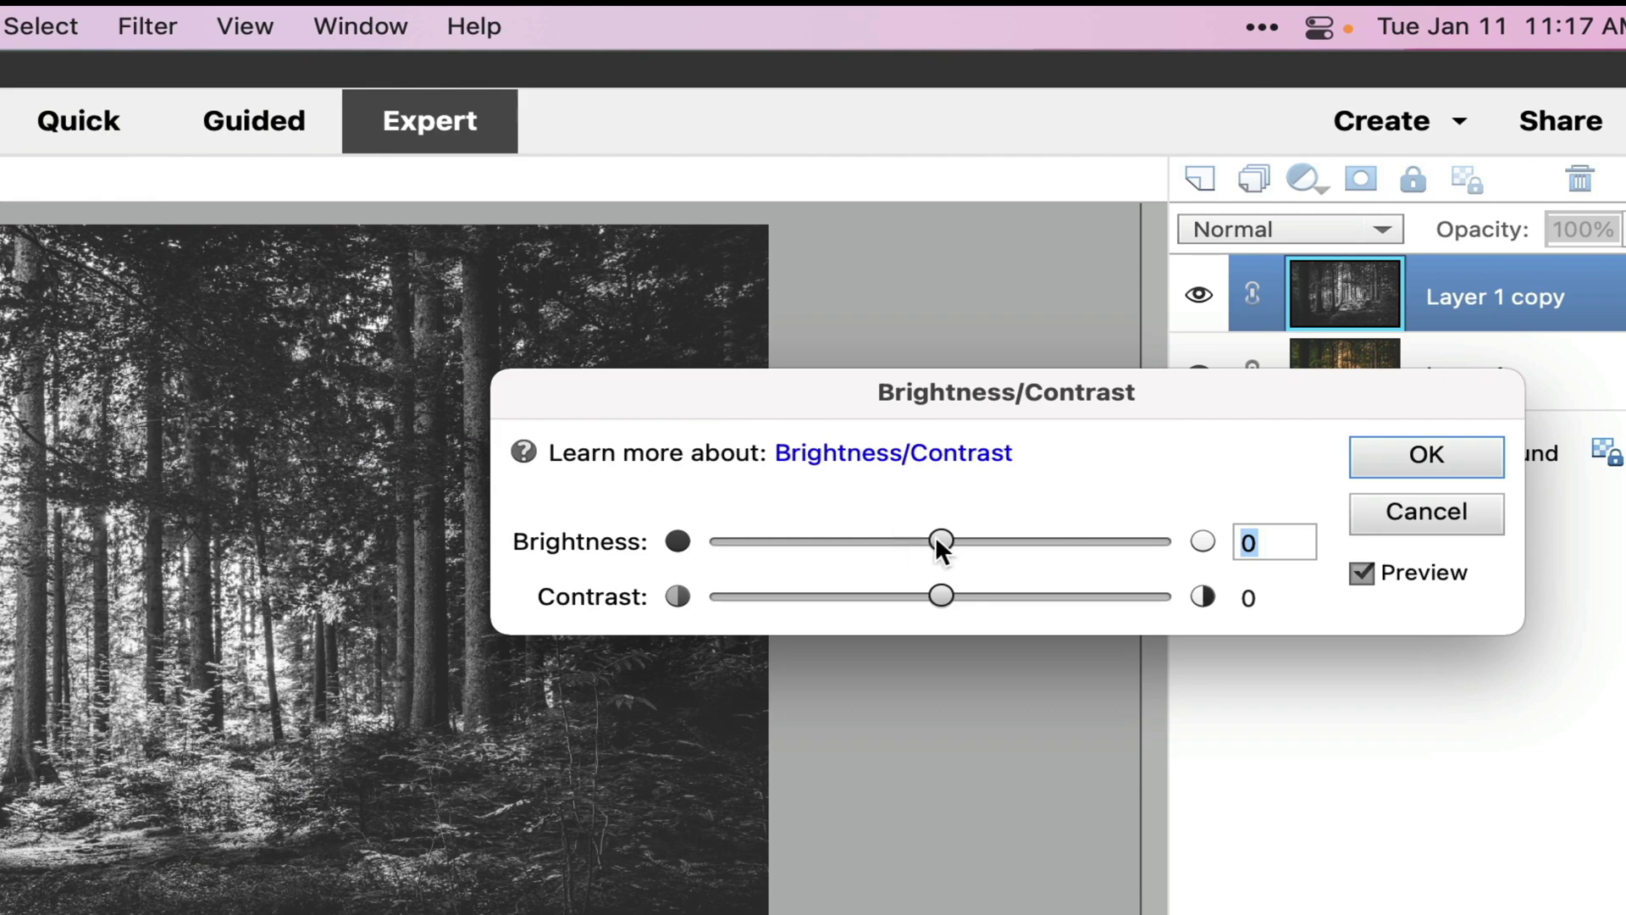
pyautogui.moveTo(946, 543); pyautogui.dragTo(791, 549)
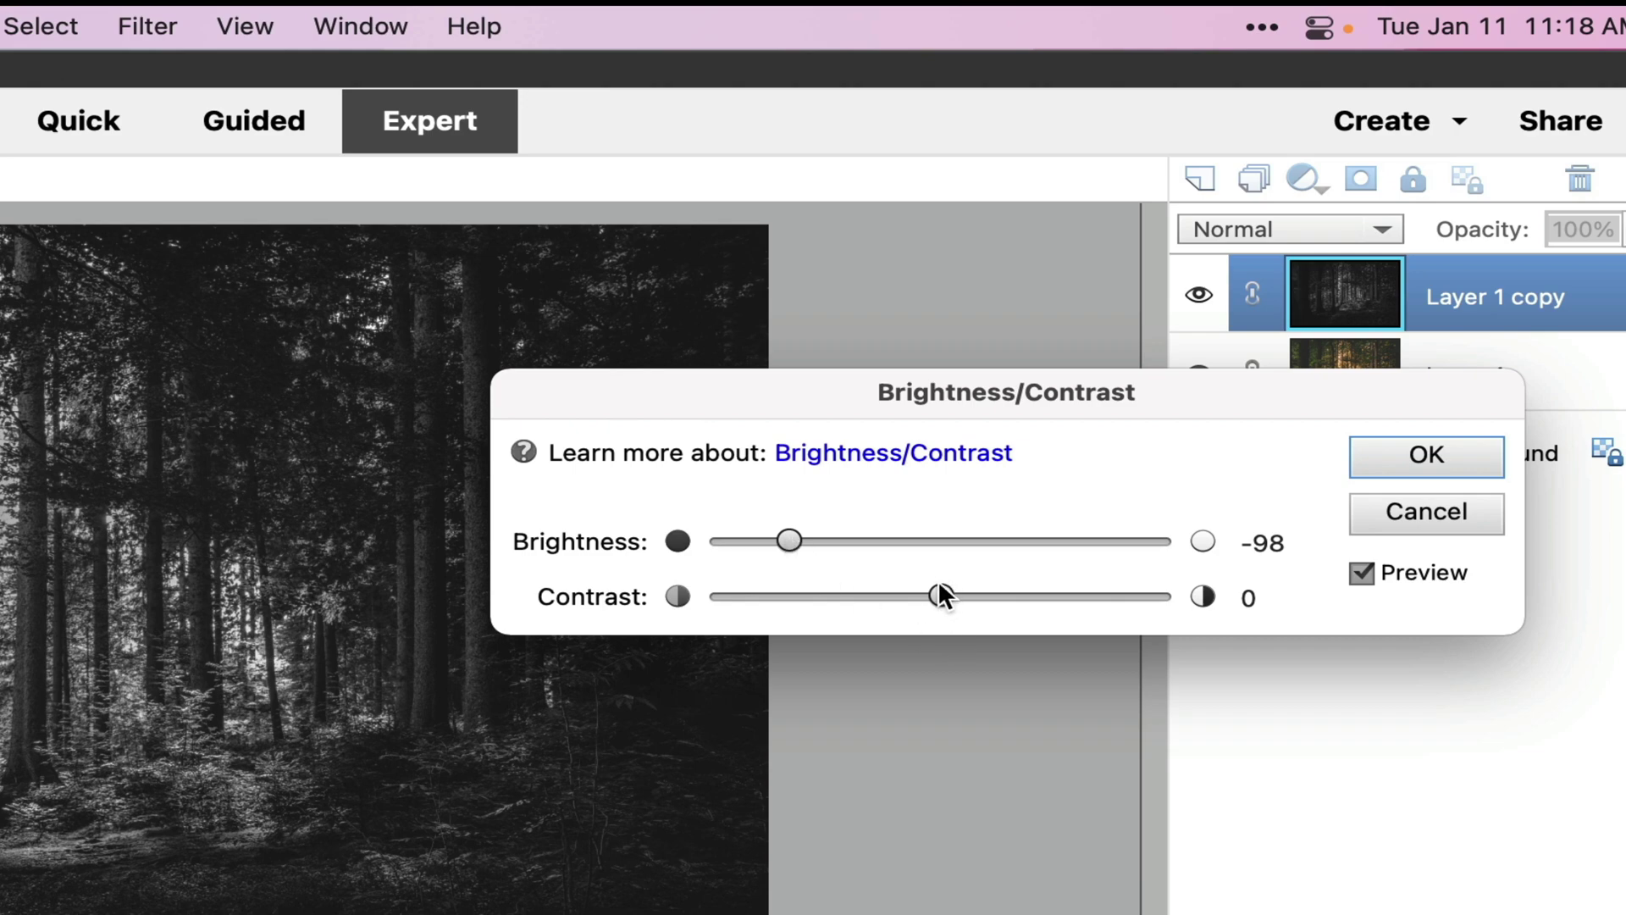
pyautogui.moveTo(940, 596); pyautogui.dragTo(1216, 628)
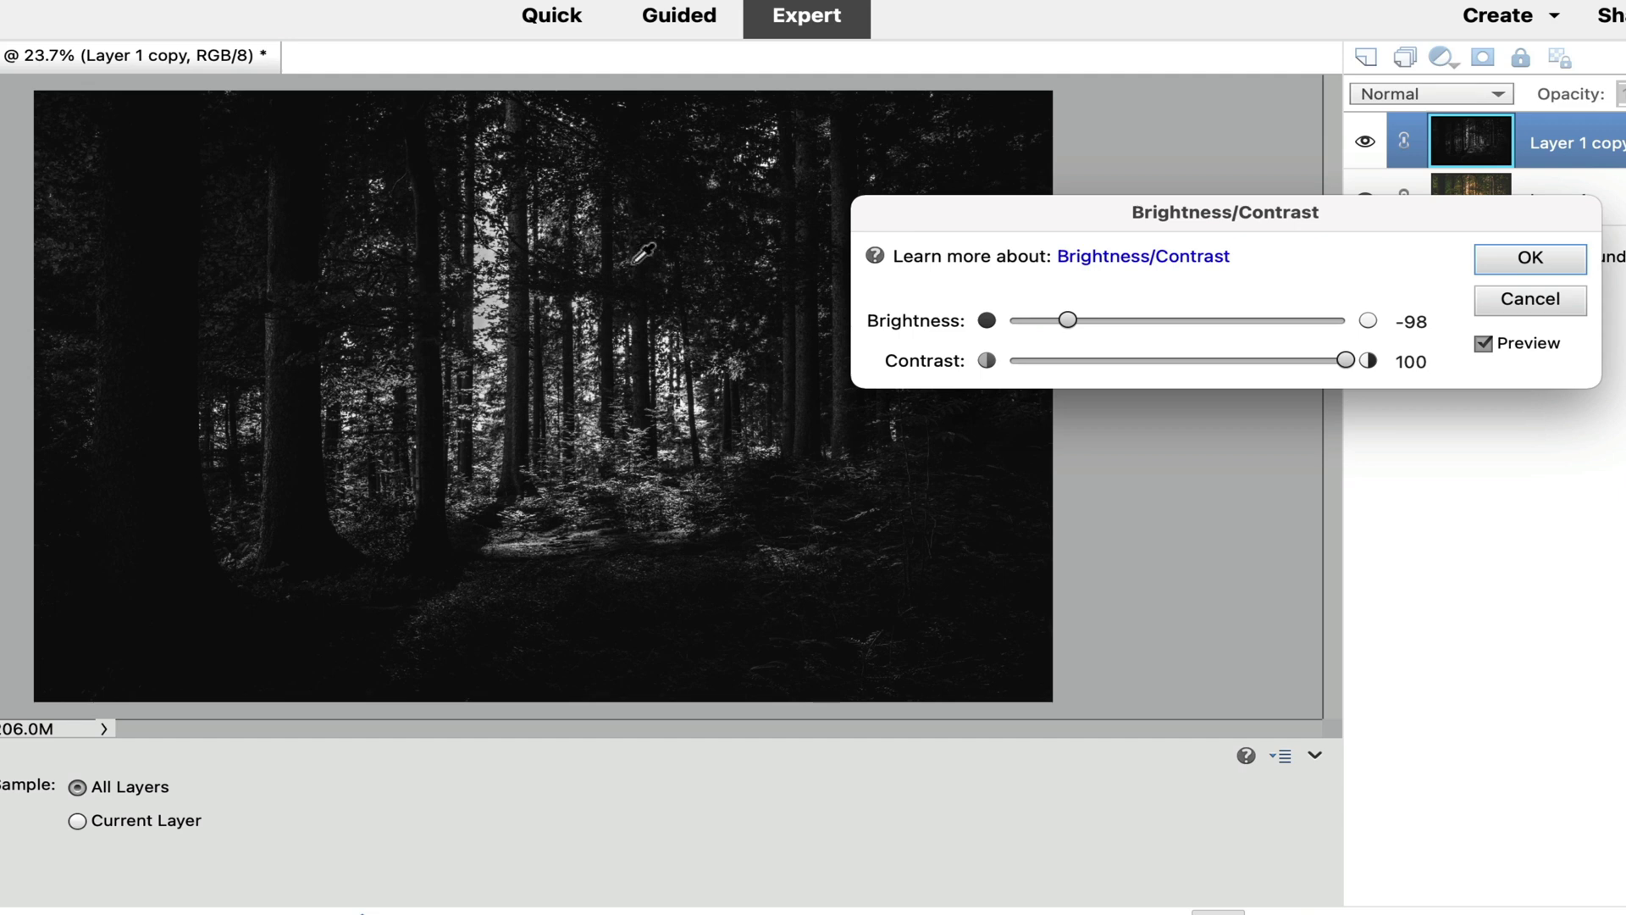
pyautogui.click(1516, 260)
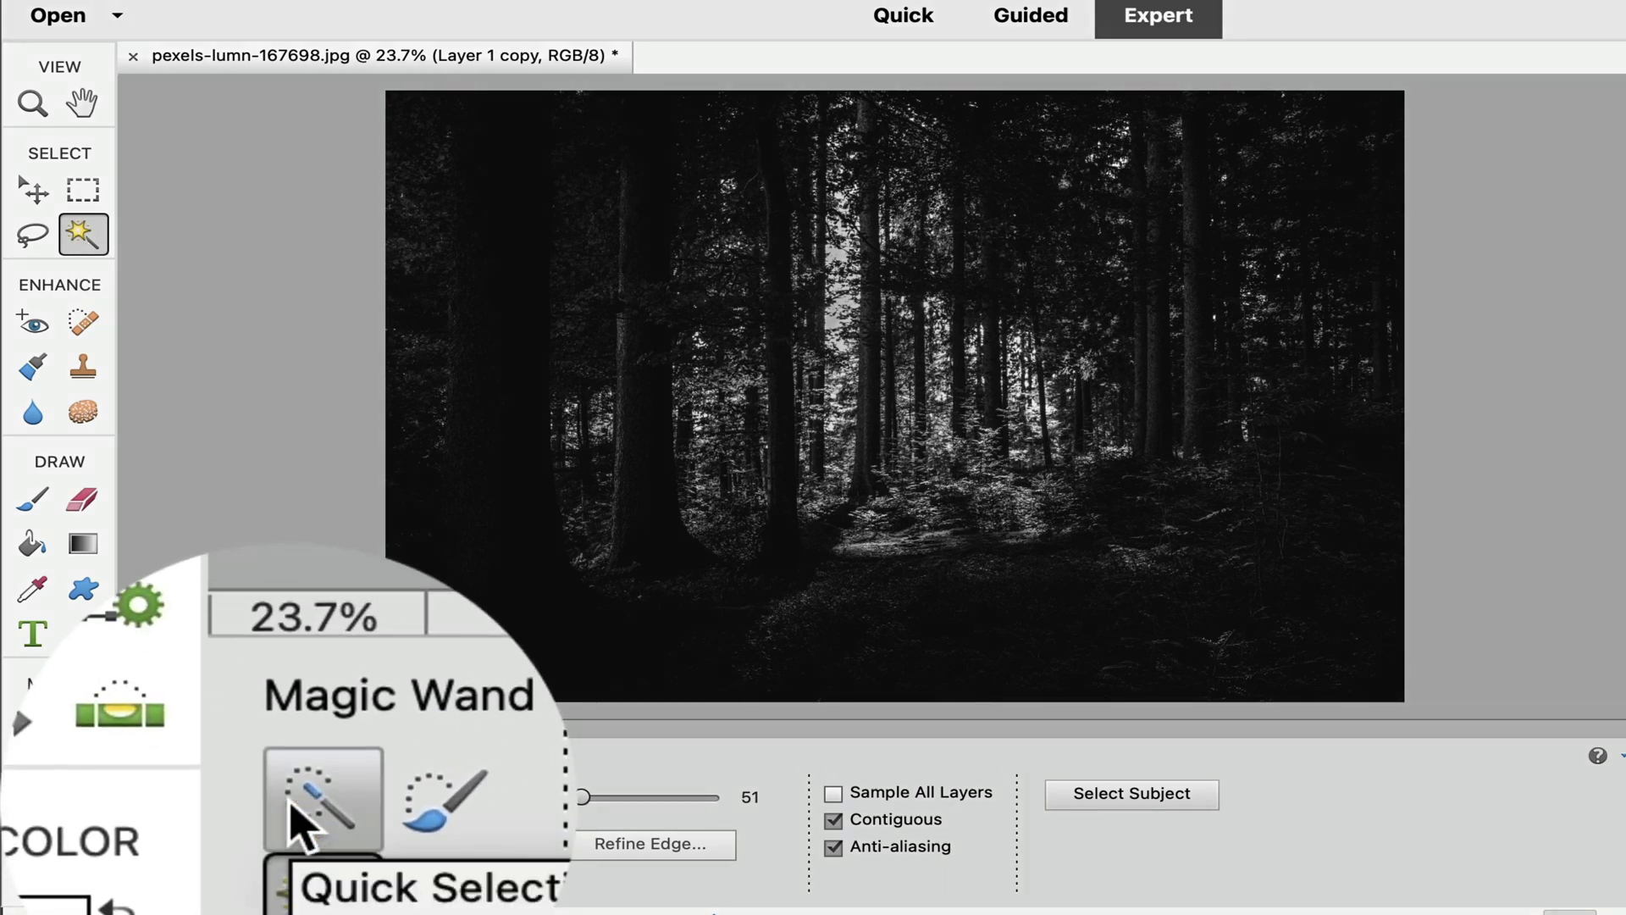
pyautogui.click(152, 800)
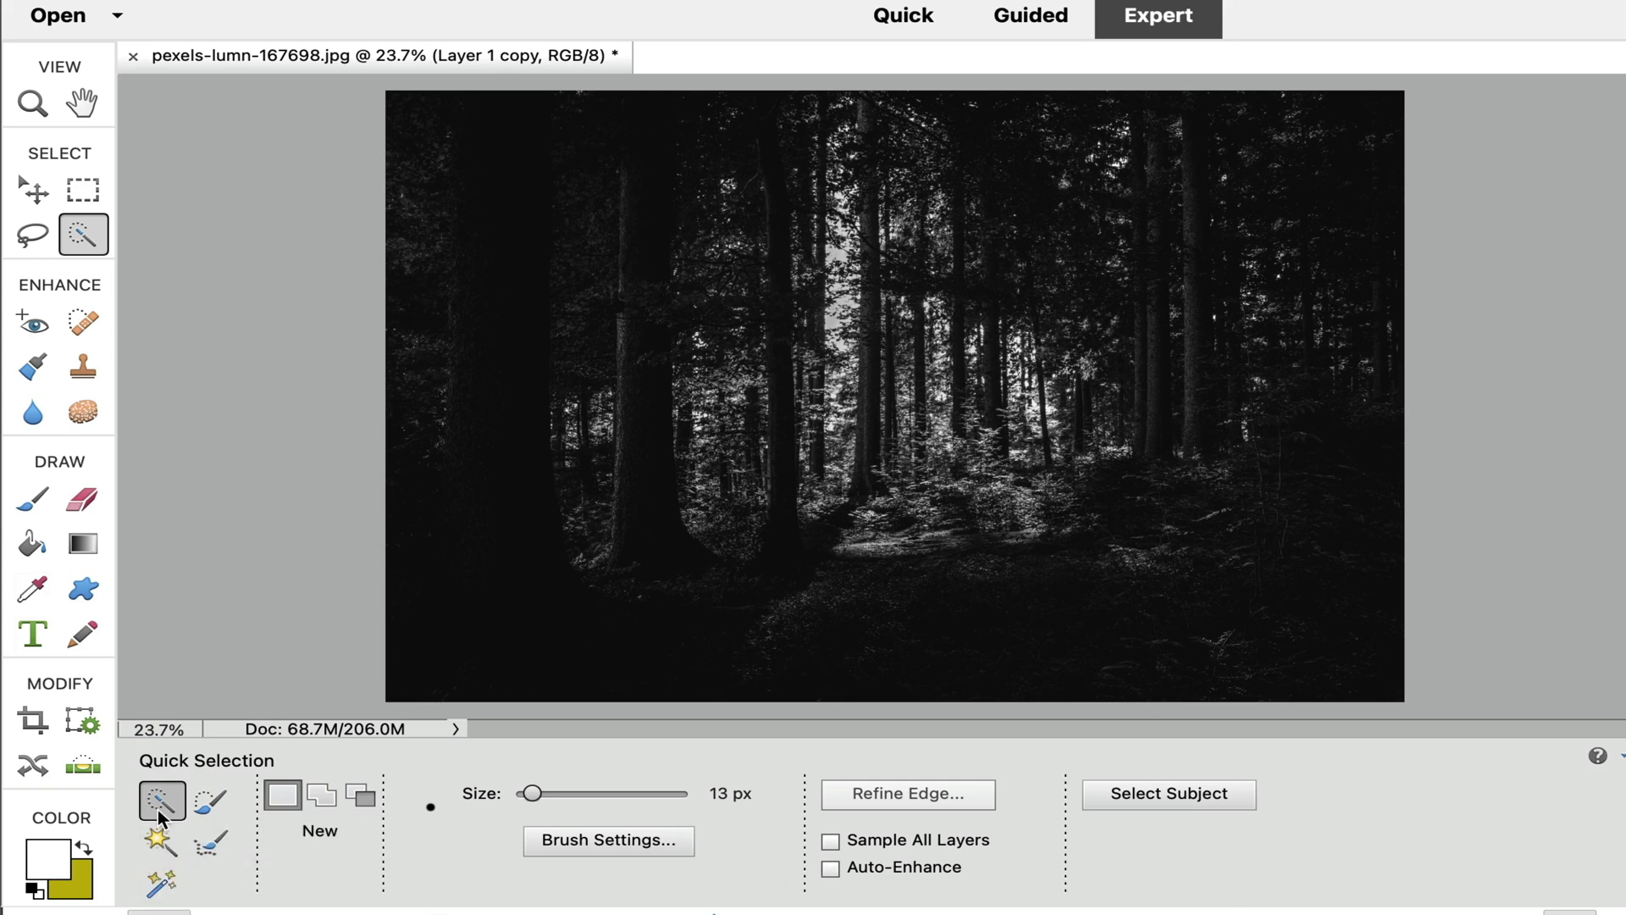
pyautogui.click(159, 842)
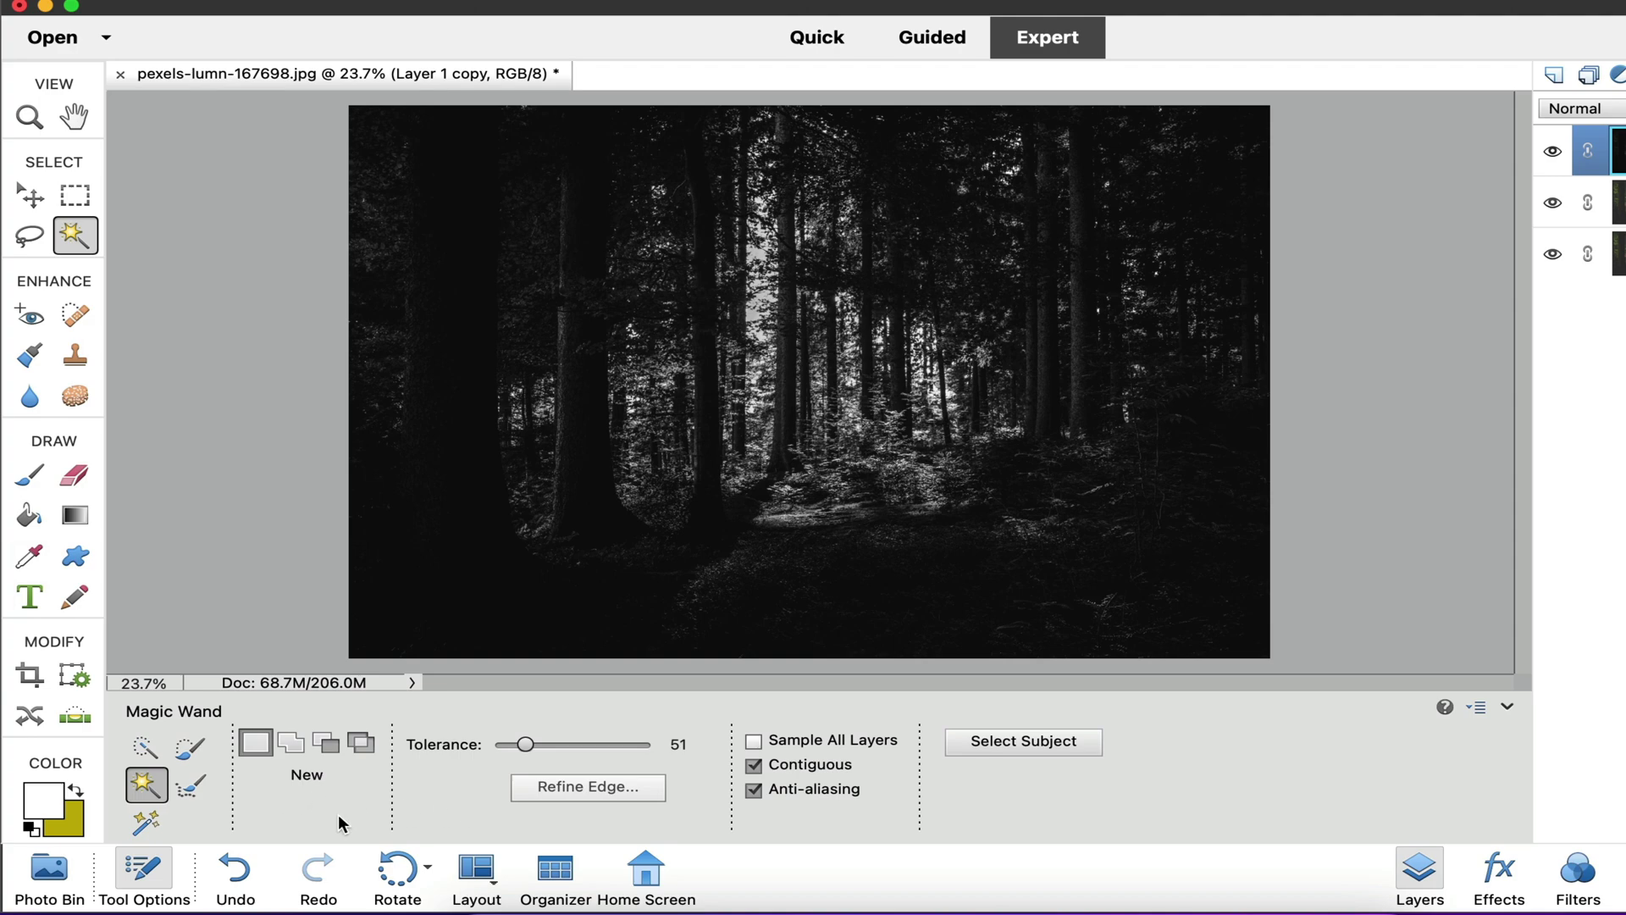
# Step: Magic-wand the dark area of the photo, then invert the selection to the bright gaps
pyautogui.click(399, 555)
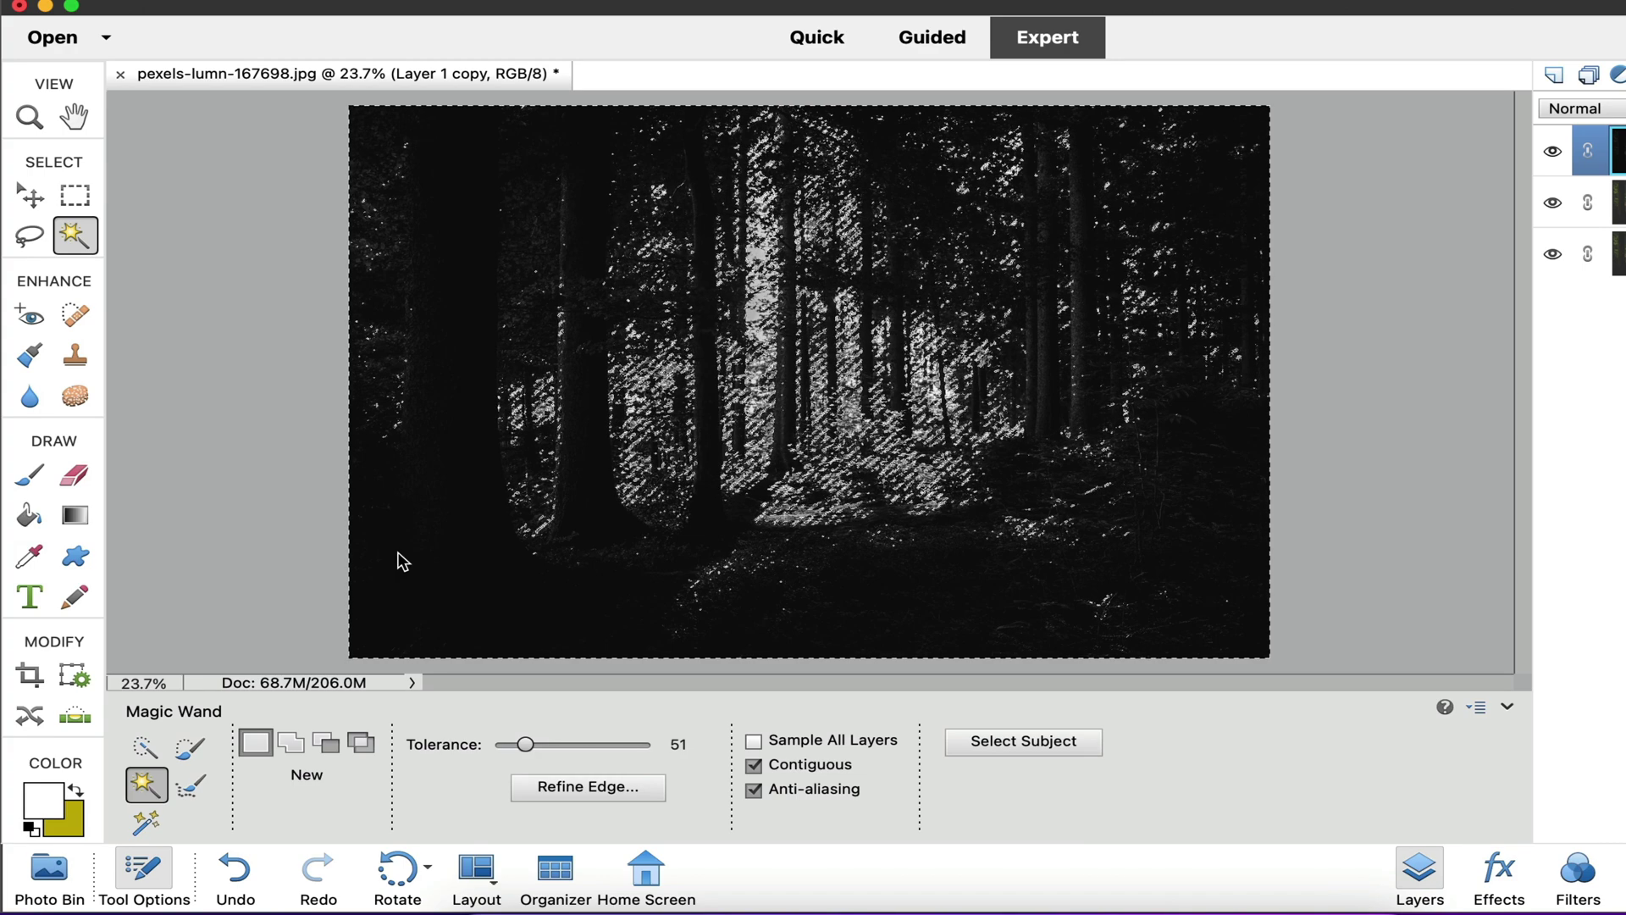
pyautogui.press('super+d')
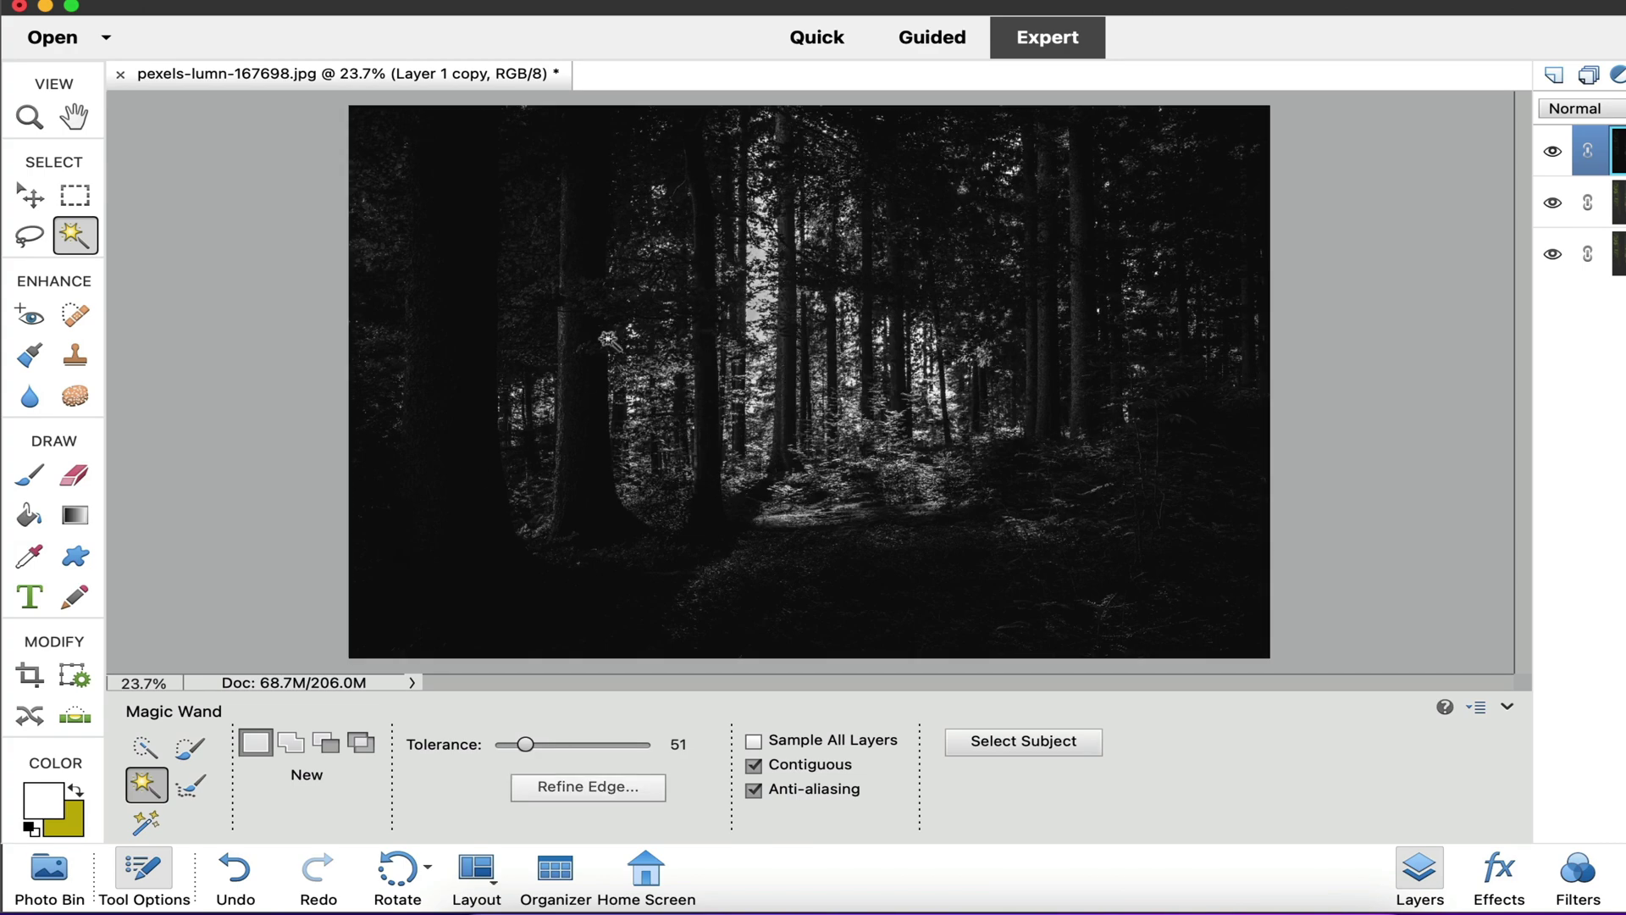
pyautogui.click(425, 535)
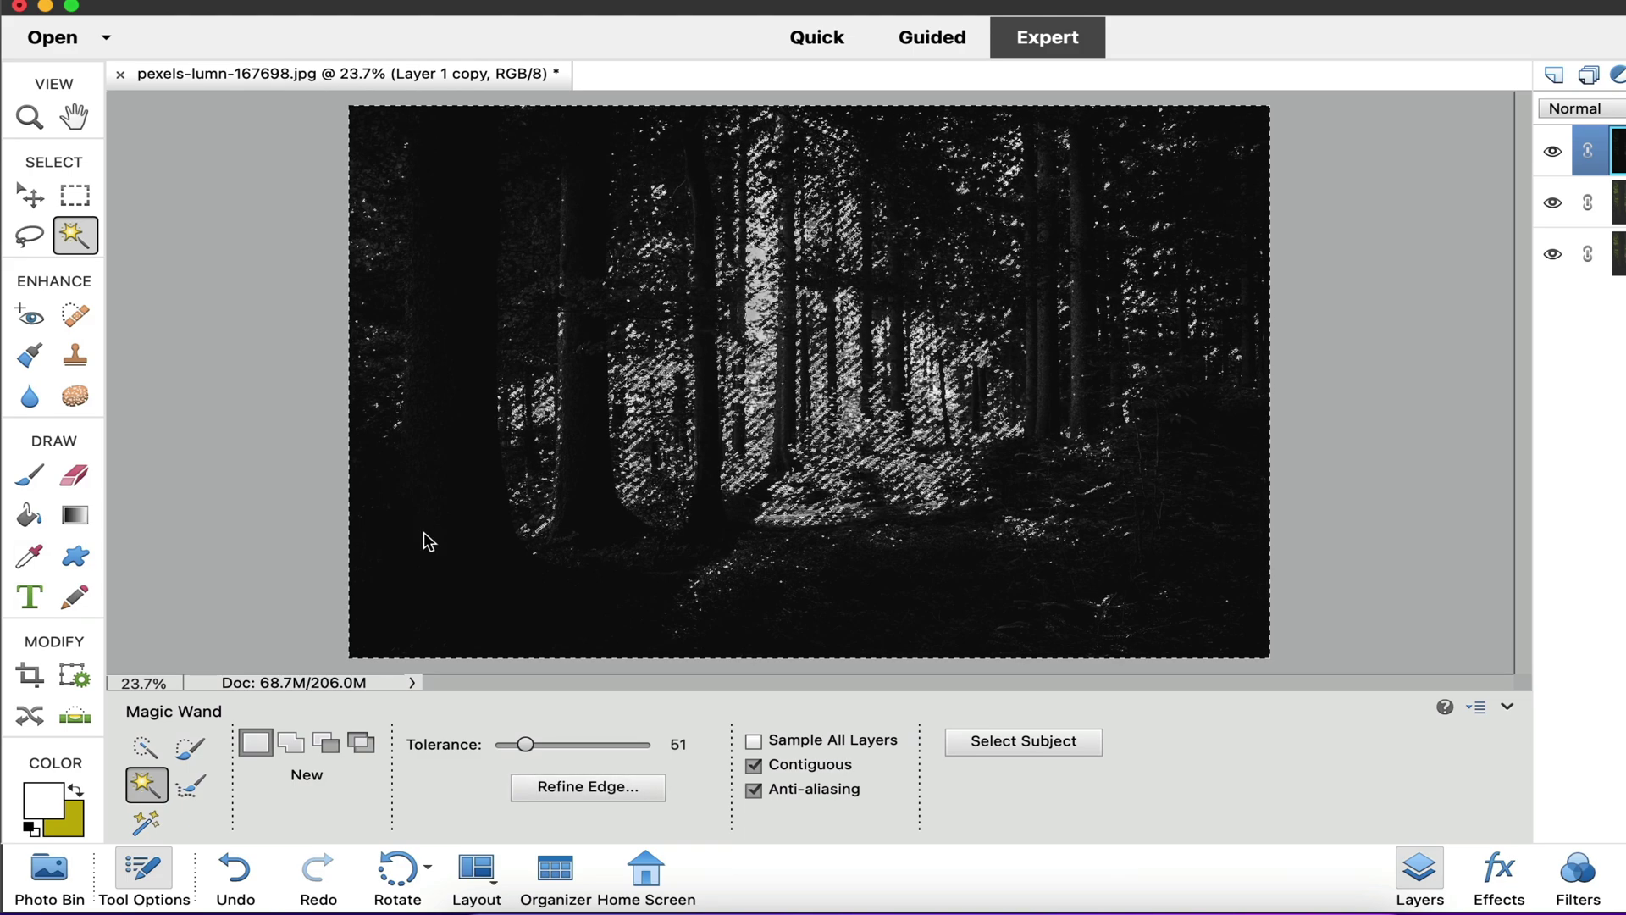
pyautogui.press('super+shift+i')
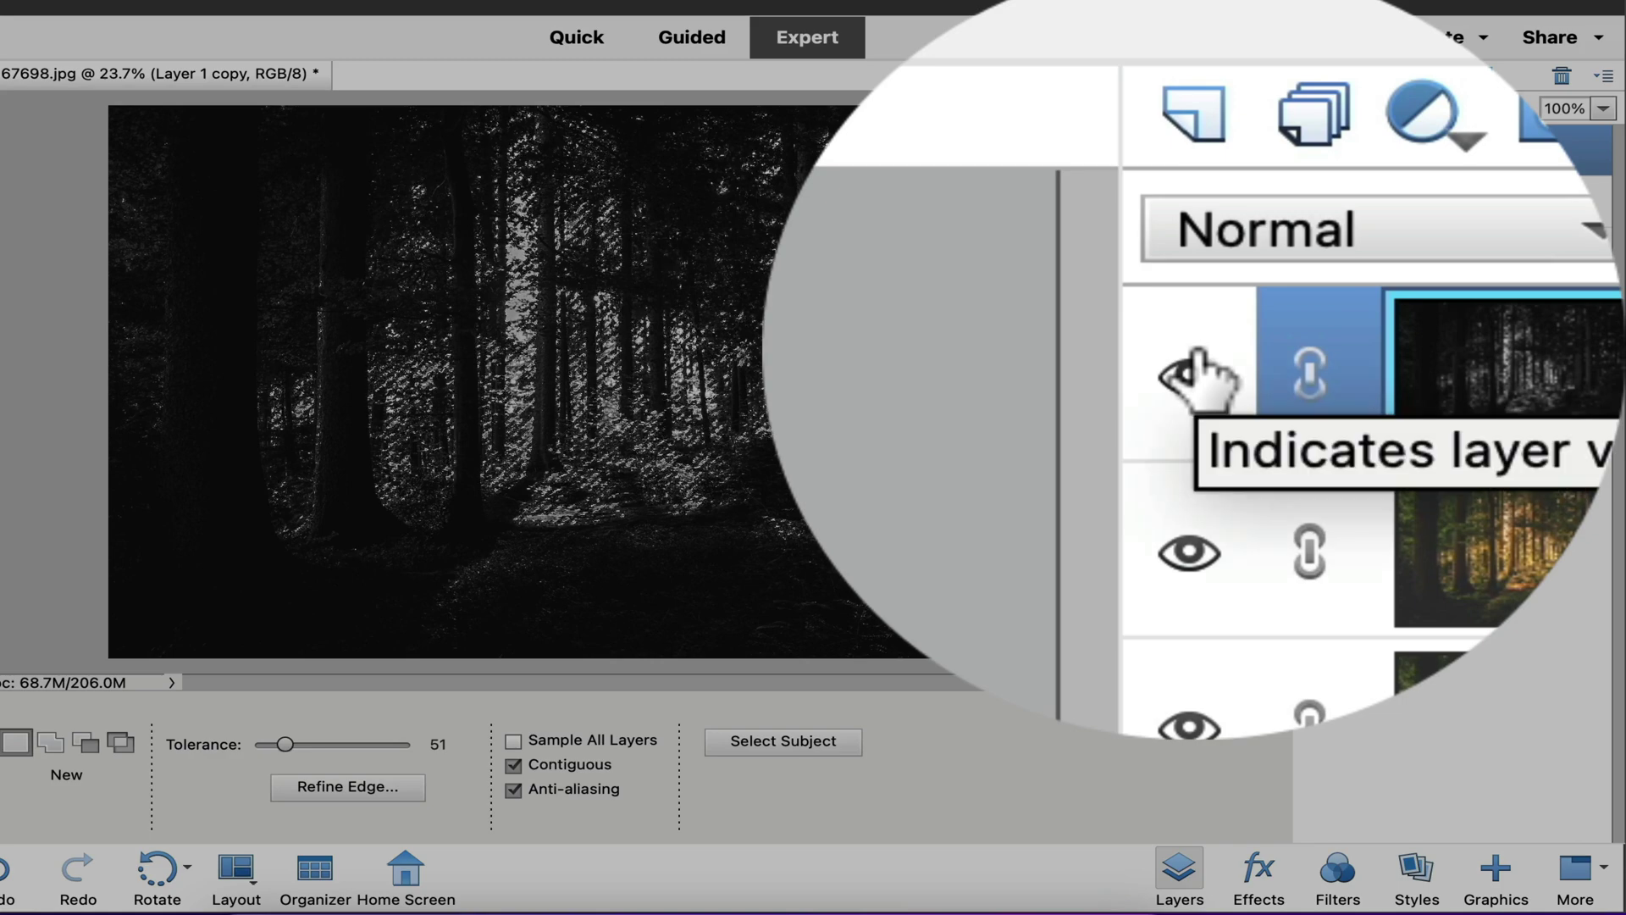
# Step: Hide Layer 1 copy, mask Layer 1 with the bright-gap selection, and make Layer 1 active
pyautogui.click(1196, 373)
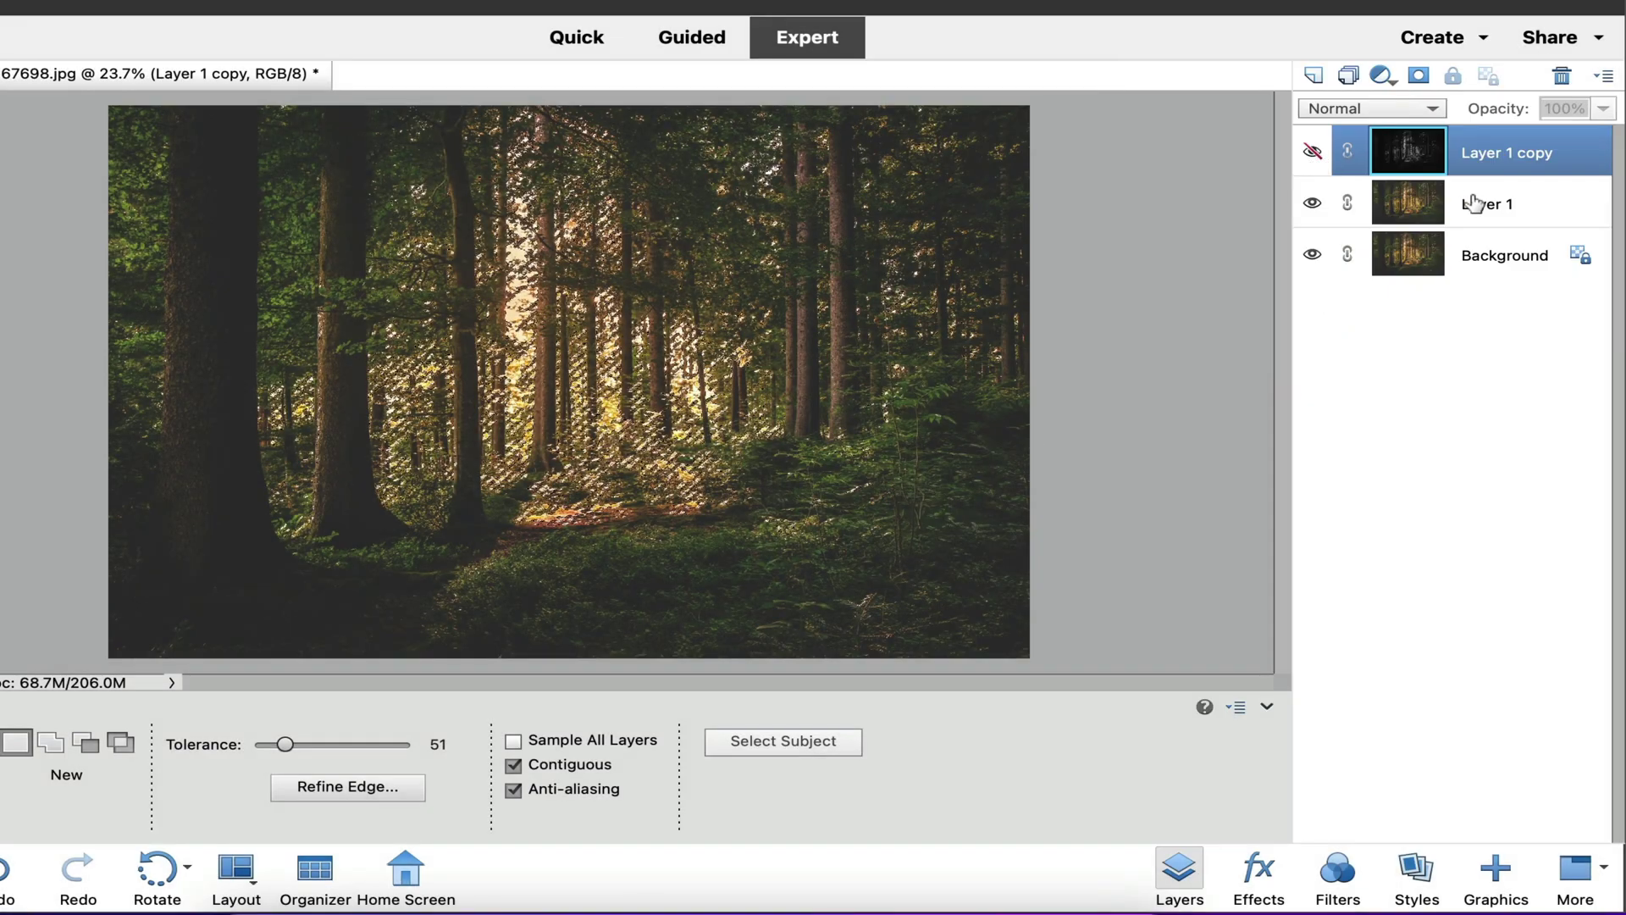
pyautogui.click(1474, 203)
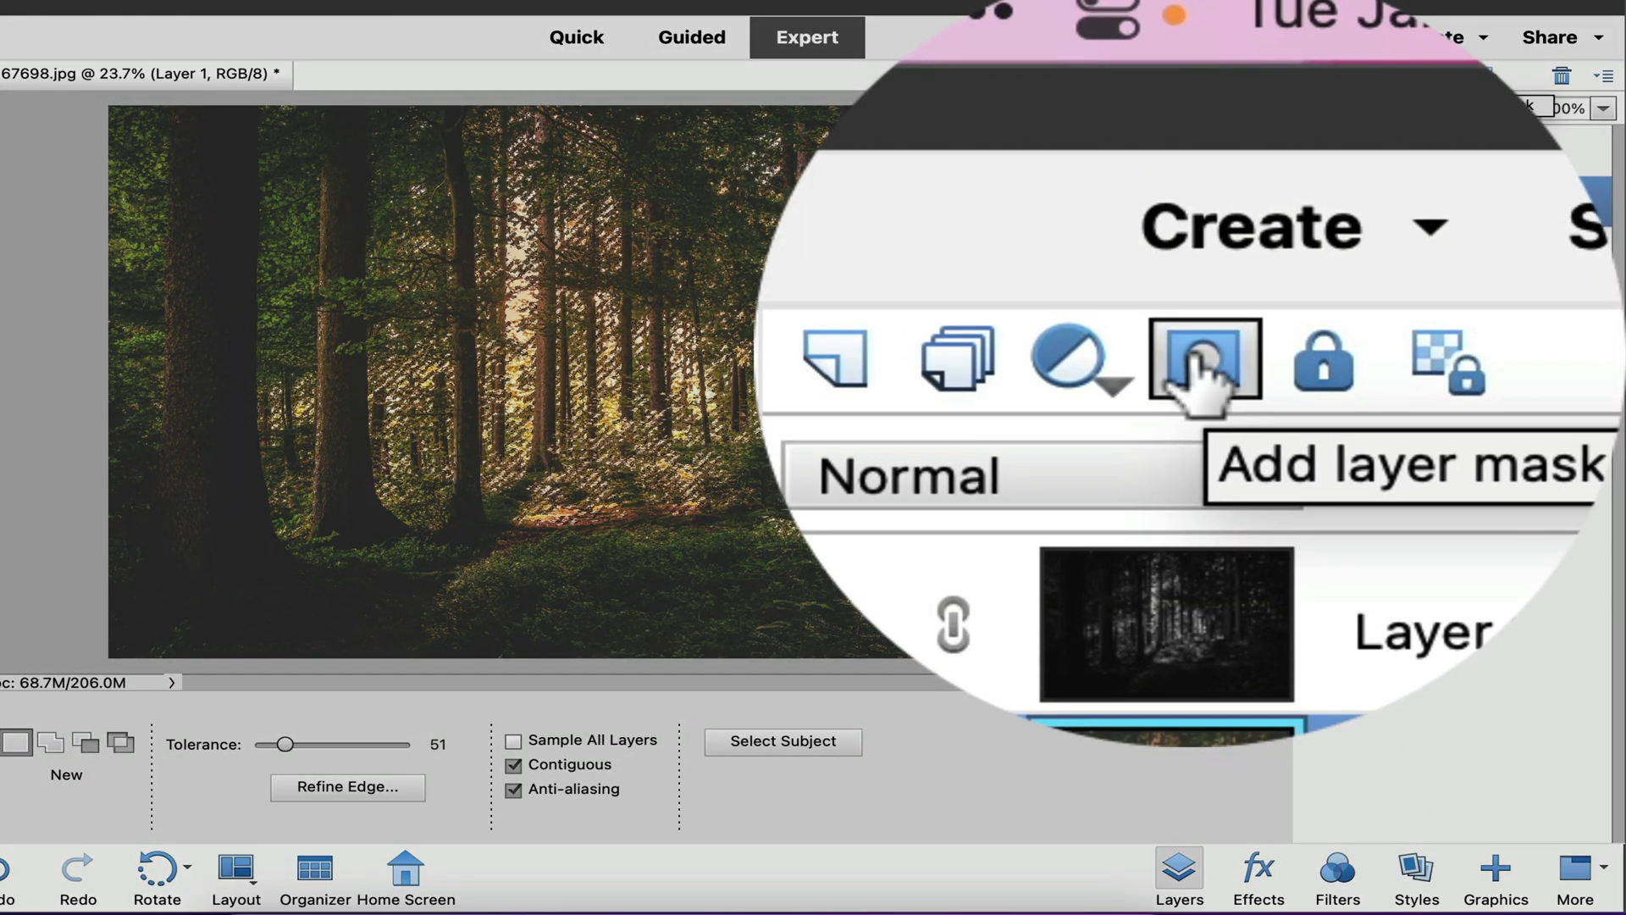
pyautogui.click(1418, 75)
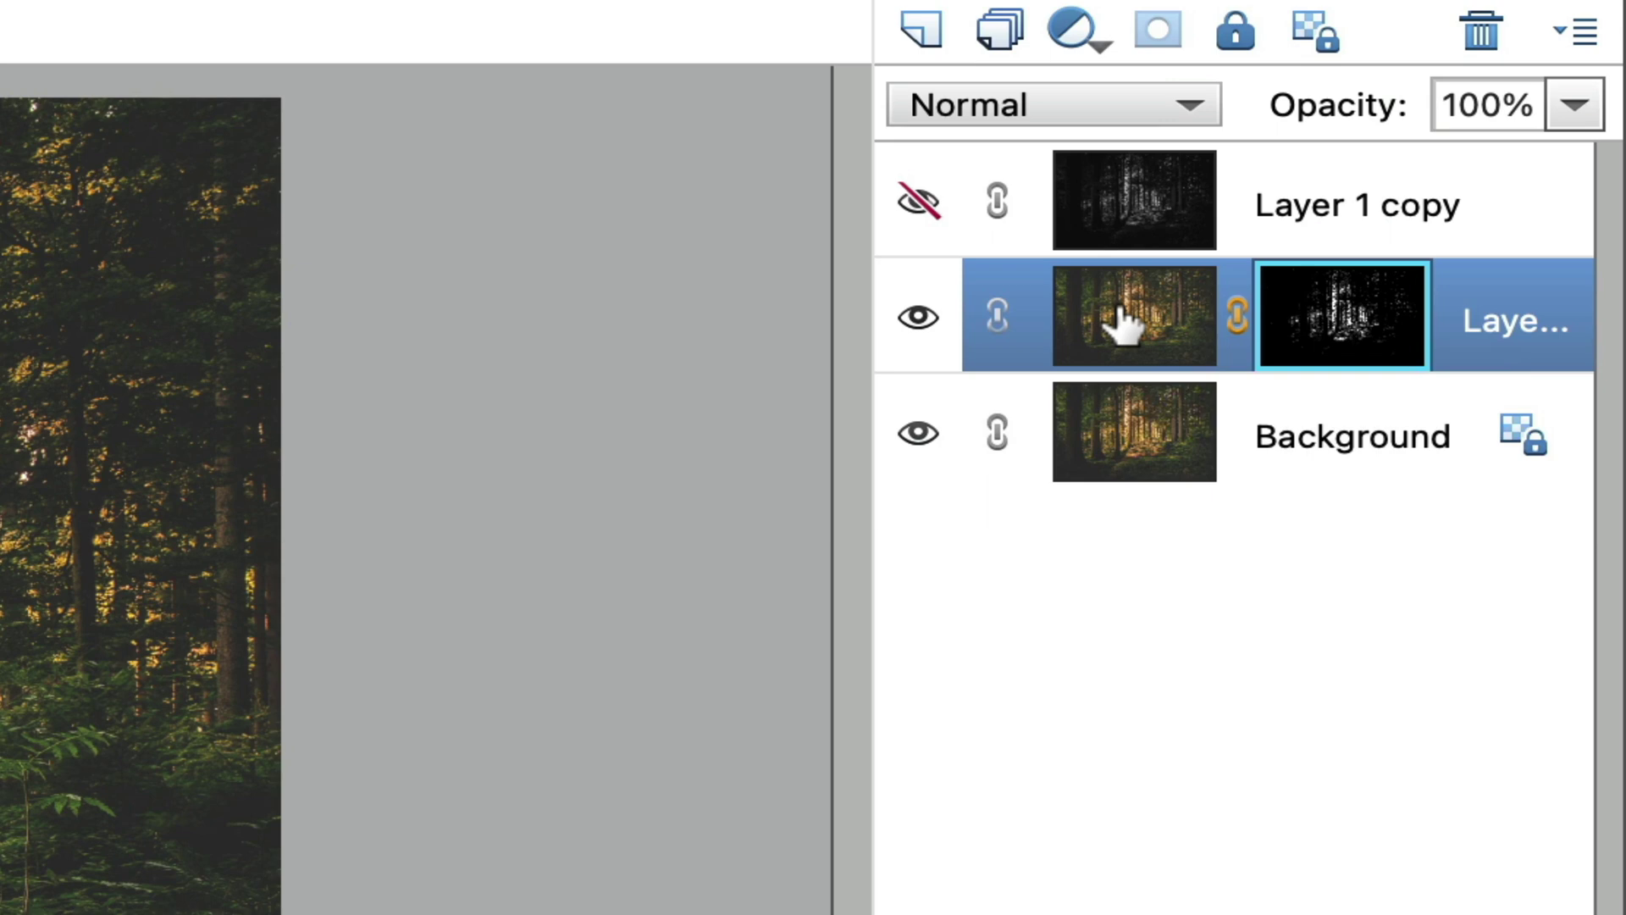
pyautogui.click(1123, 457)
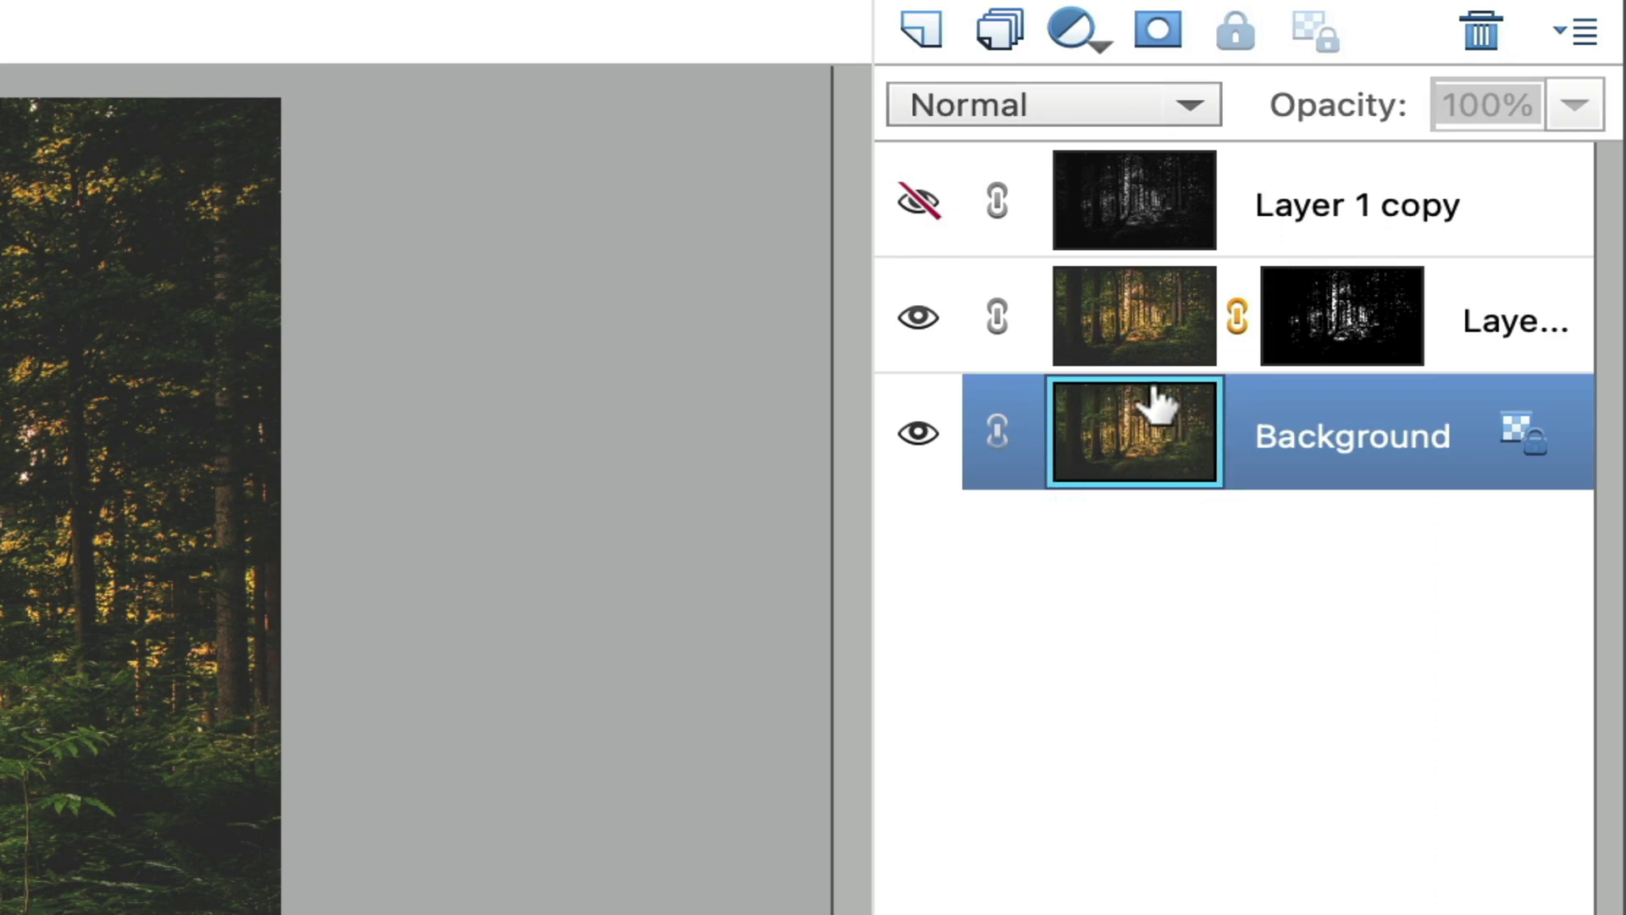
pyautogui.click(1143, 320)
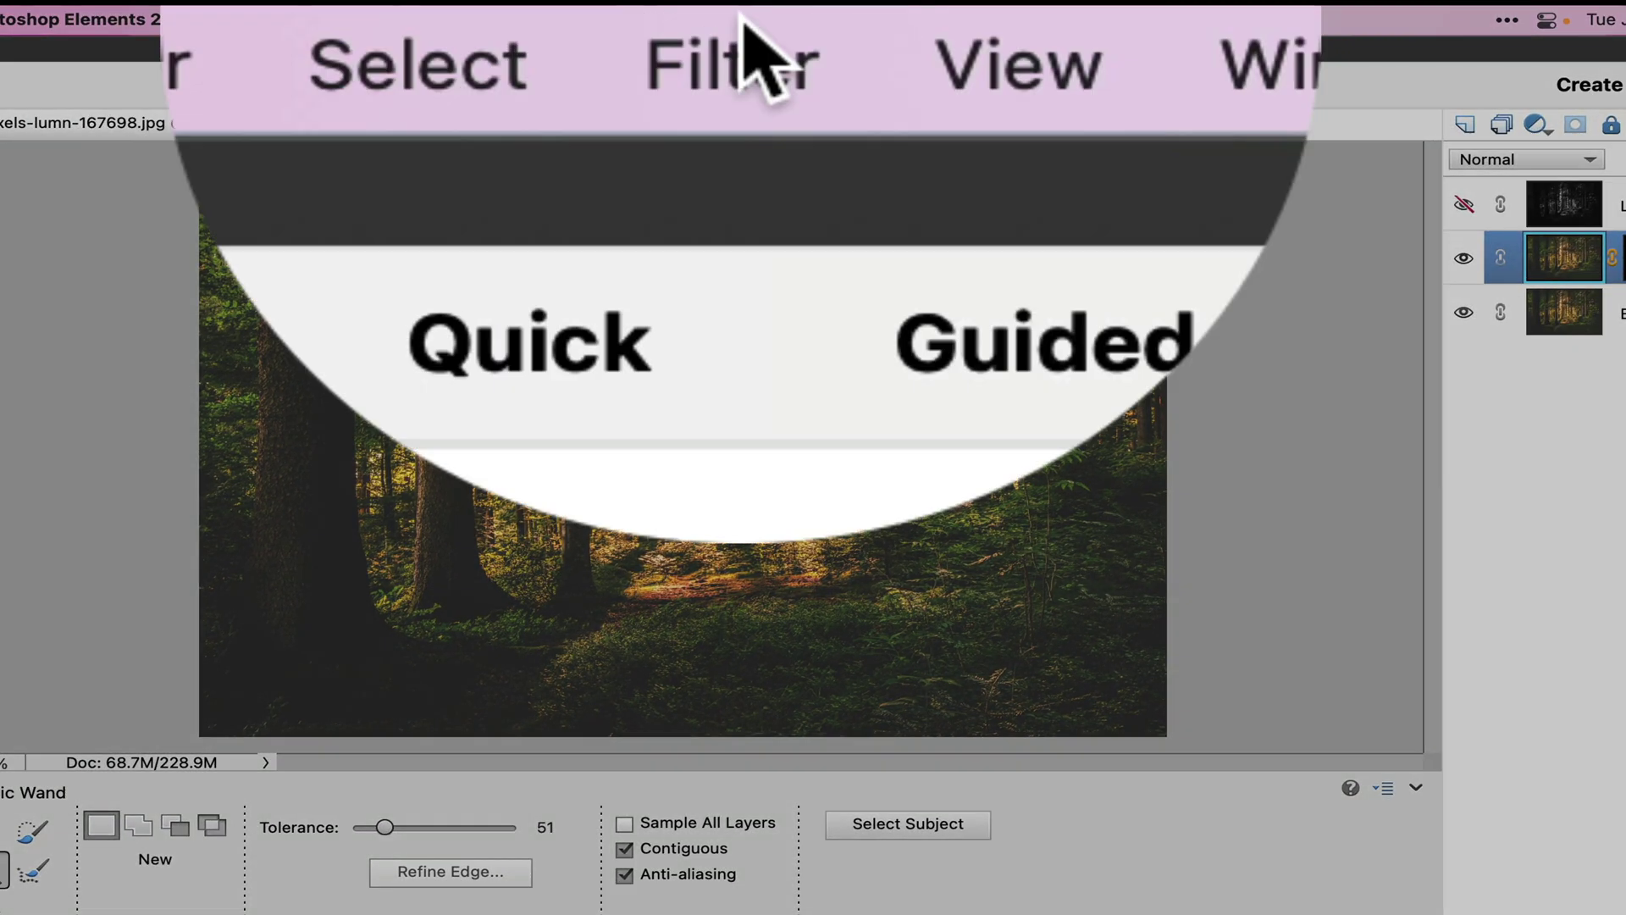
# Step: Apply a Zoom Radial Blur of amount 100 to Layer 1, centred toward the sun
pyautogui.click(758, 55)
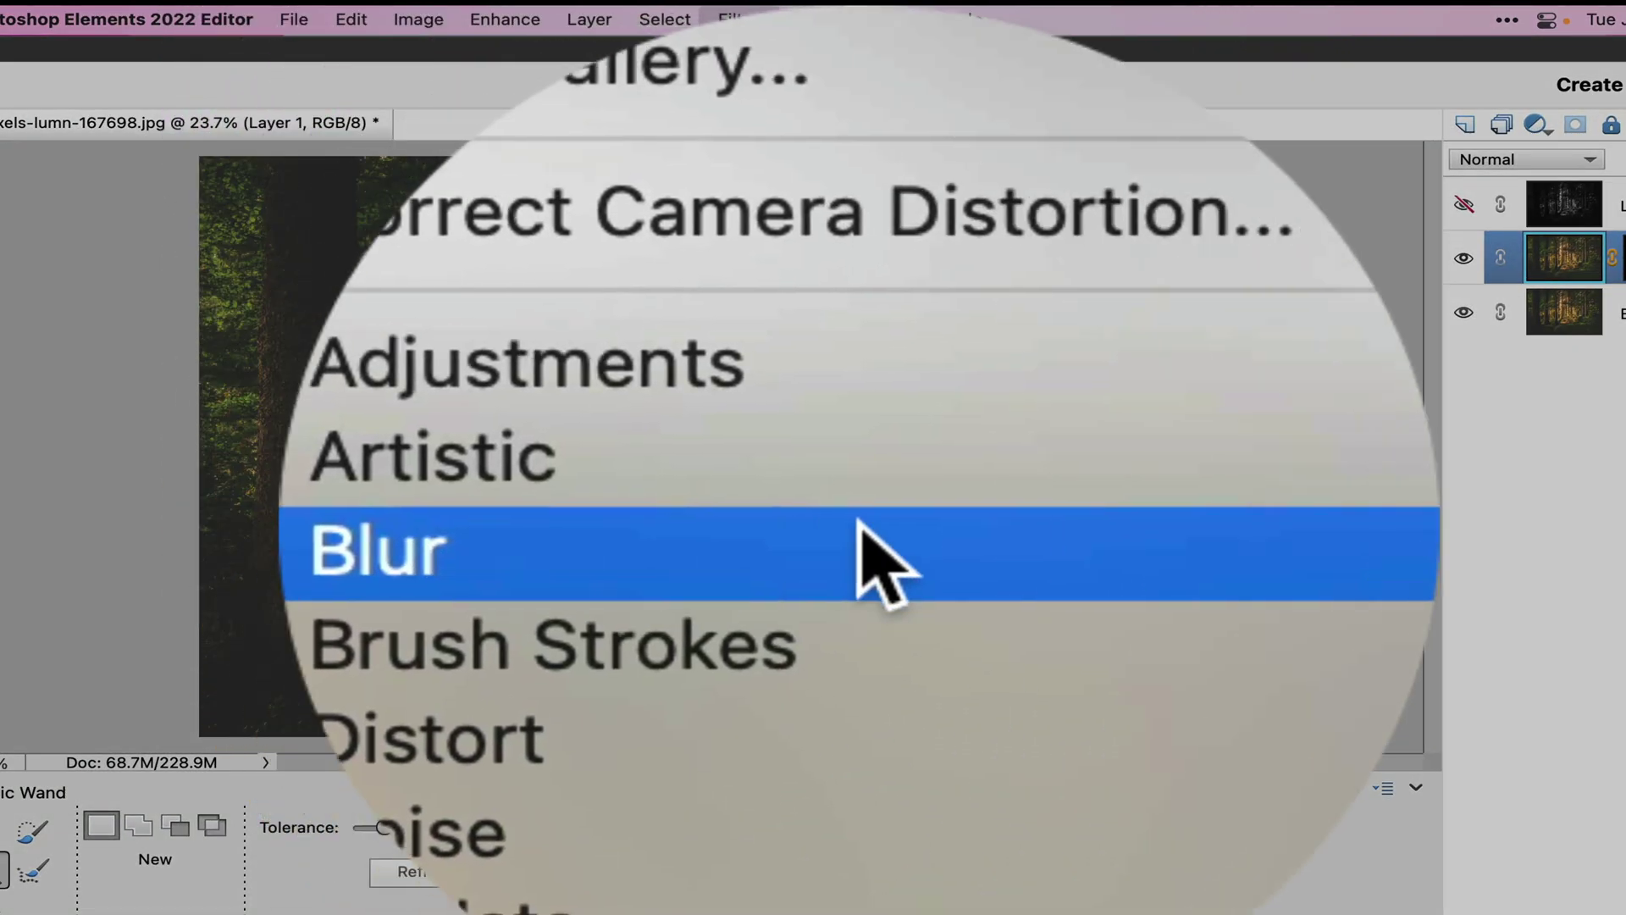
pyautogui.moveTo(857, 521)
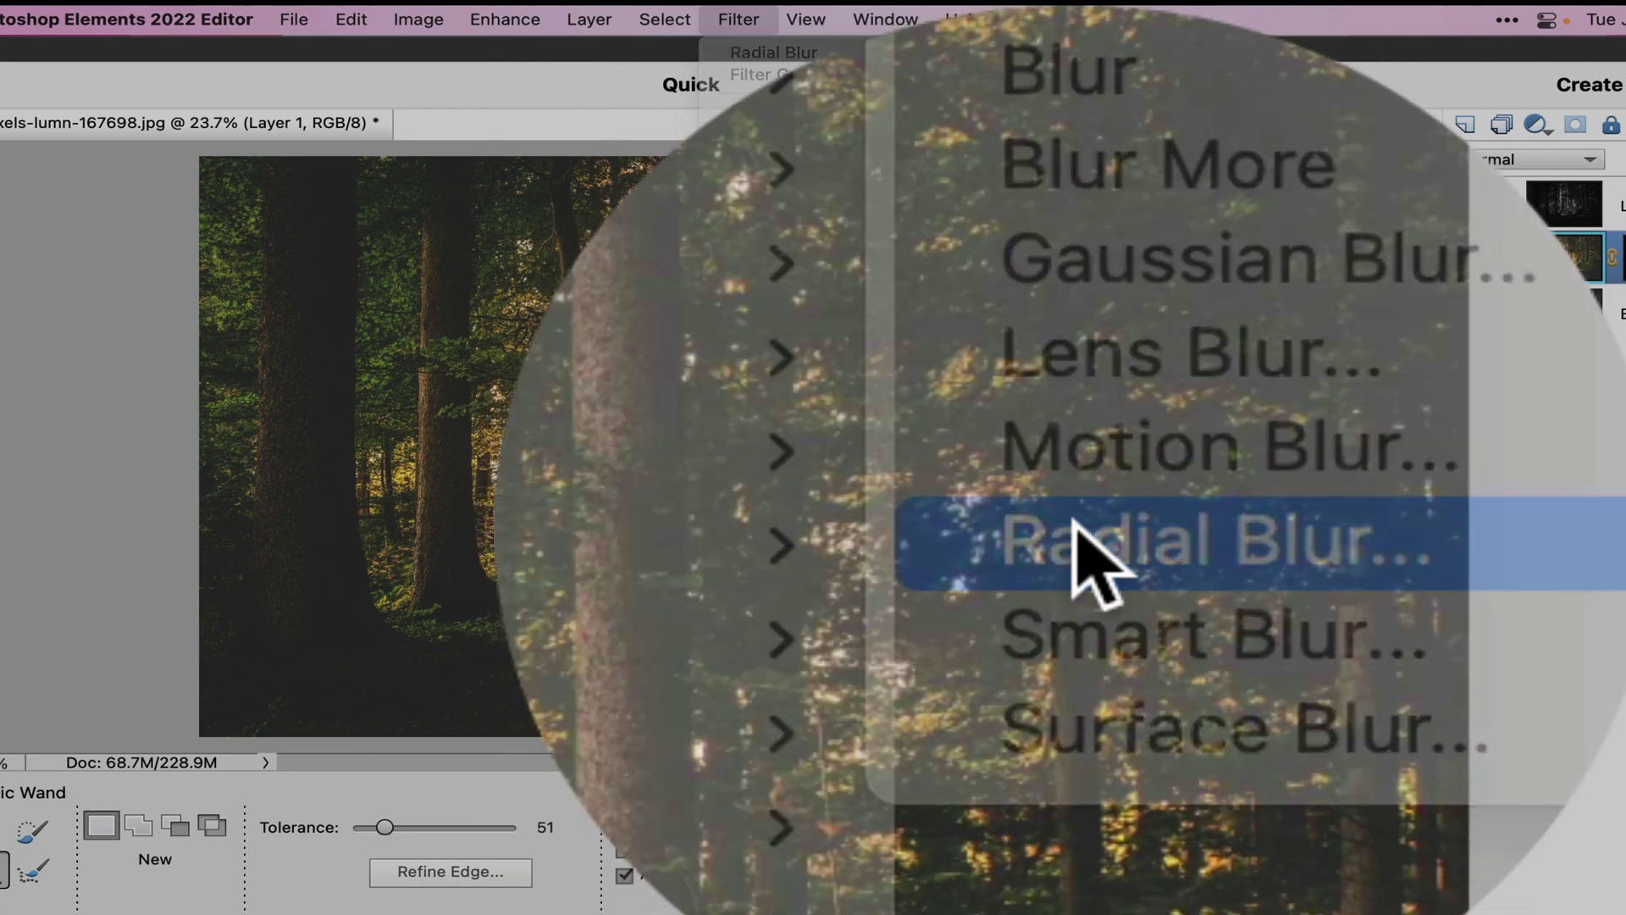
pyautogui.click(1076, 521)
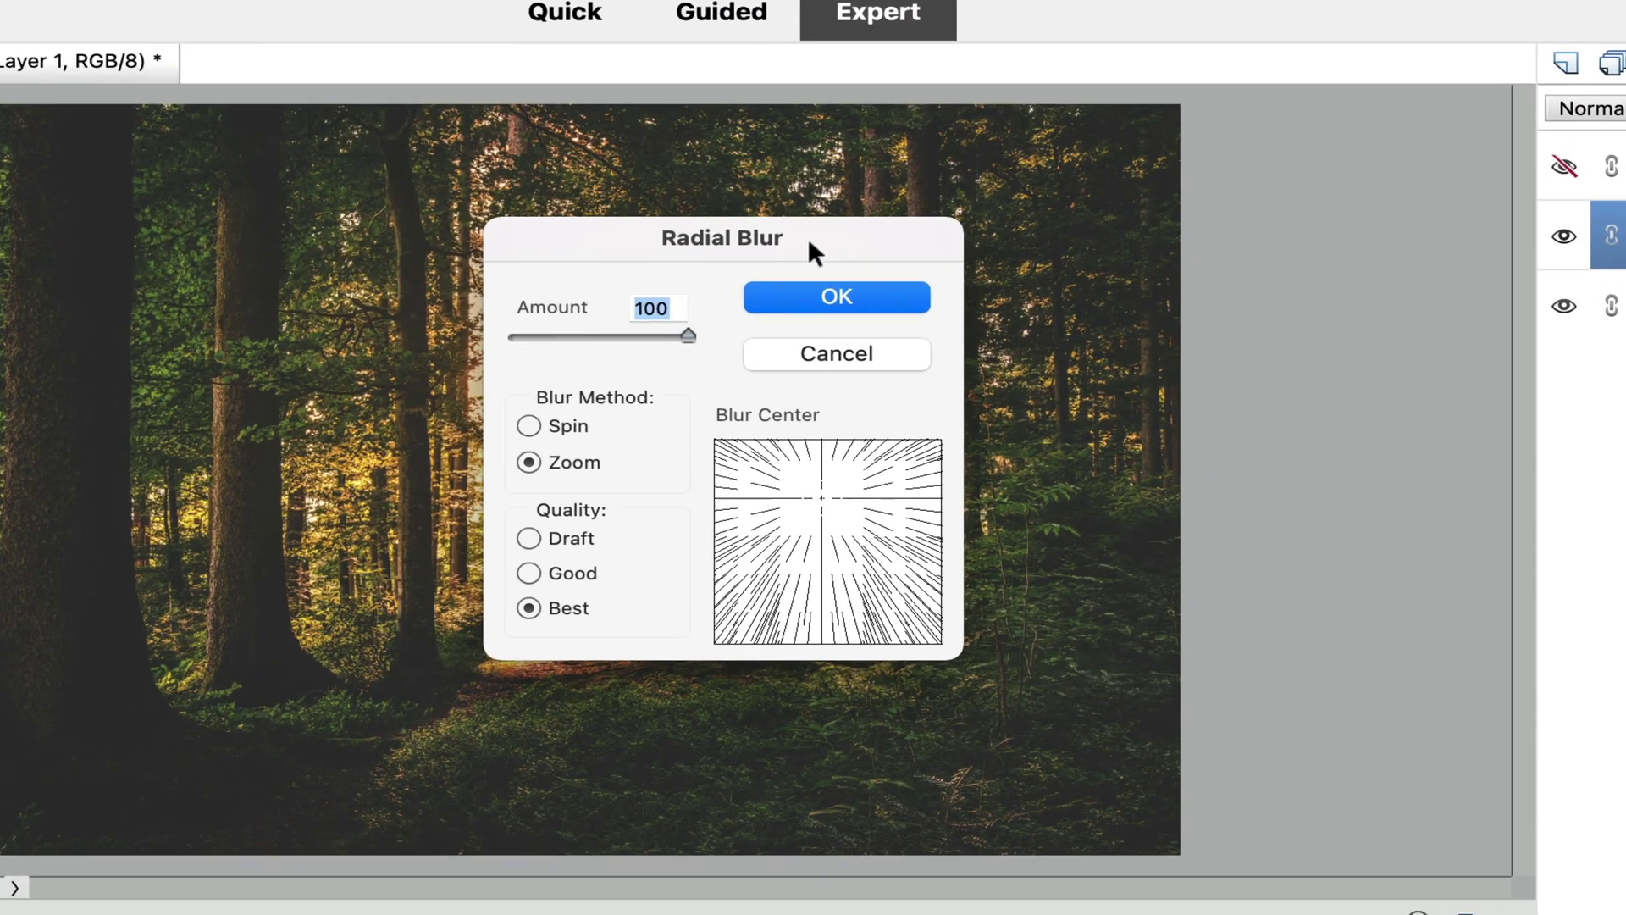
pyautogui.moveTo(877, 263); pyautogui.dragTo(1296, 228)
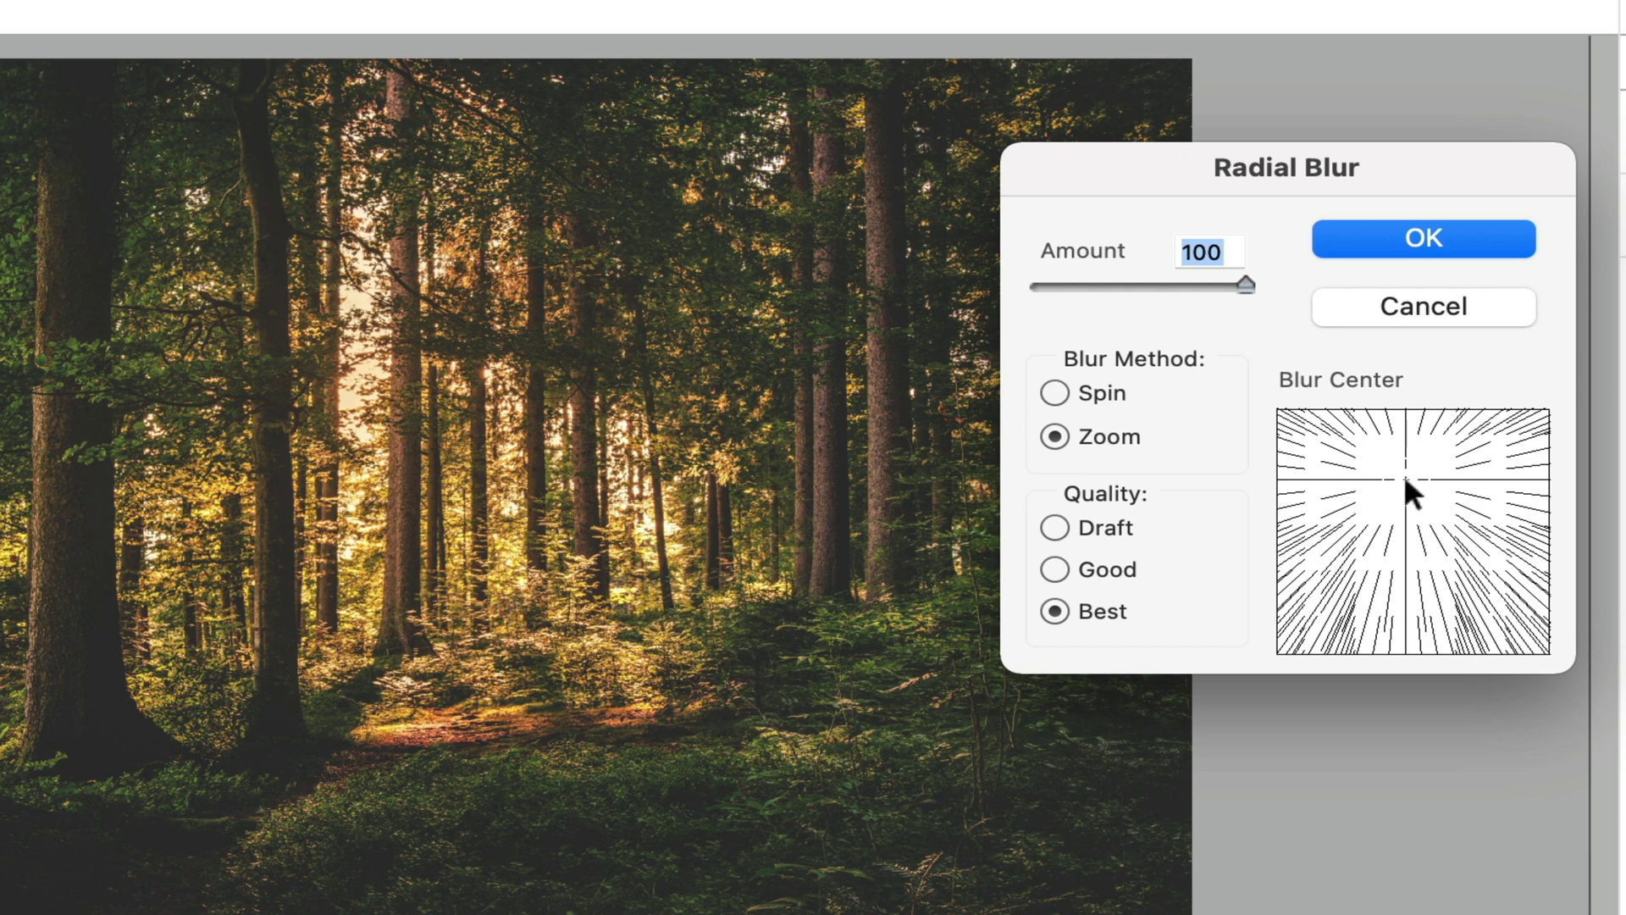
pyautogui.moveTo(1405, 480); pyautogui.dragTo(1387, 498)
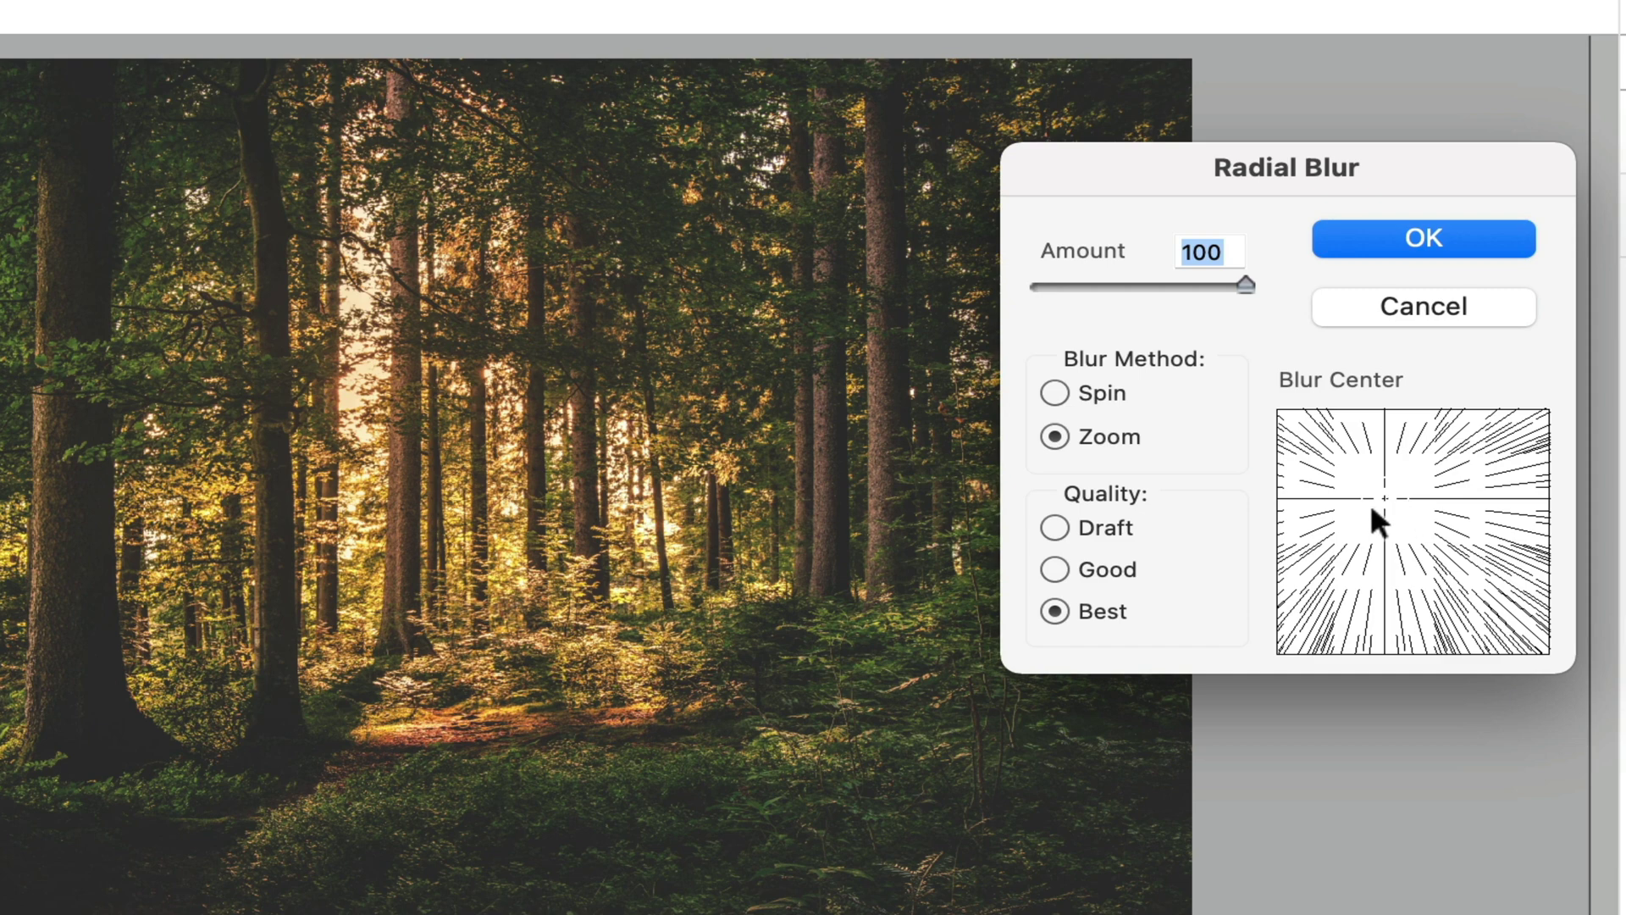
pyautogui.moveTo(1386, 500); pyautogui.dragTo(1394, 501)
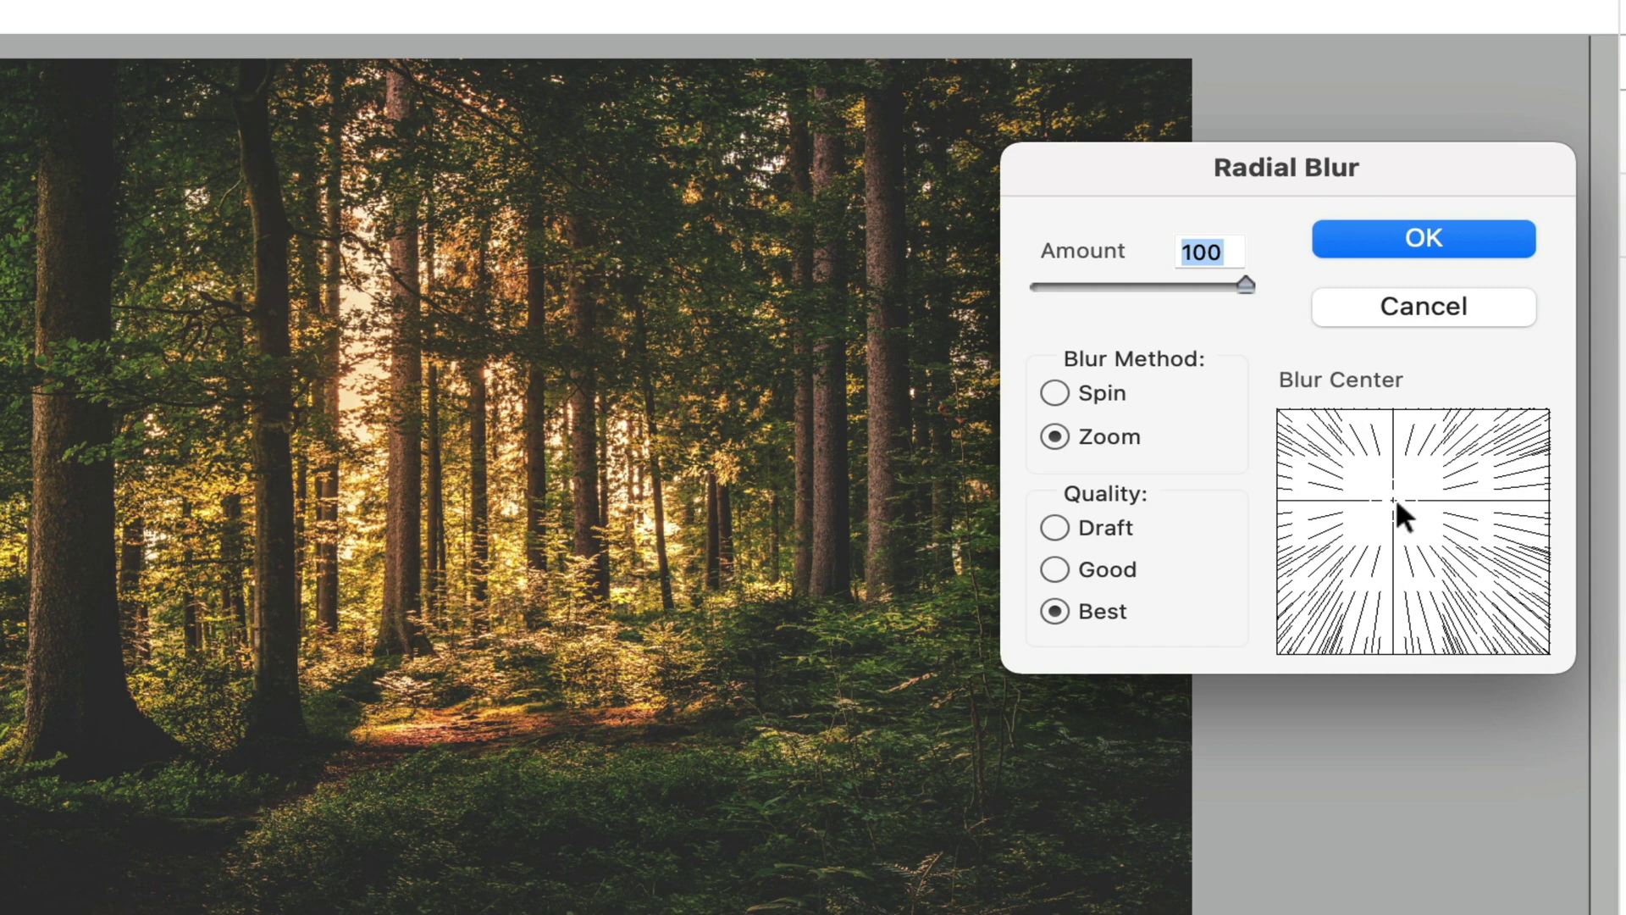
pyautogui.click(1417, 230)
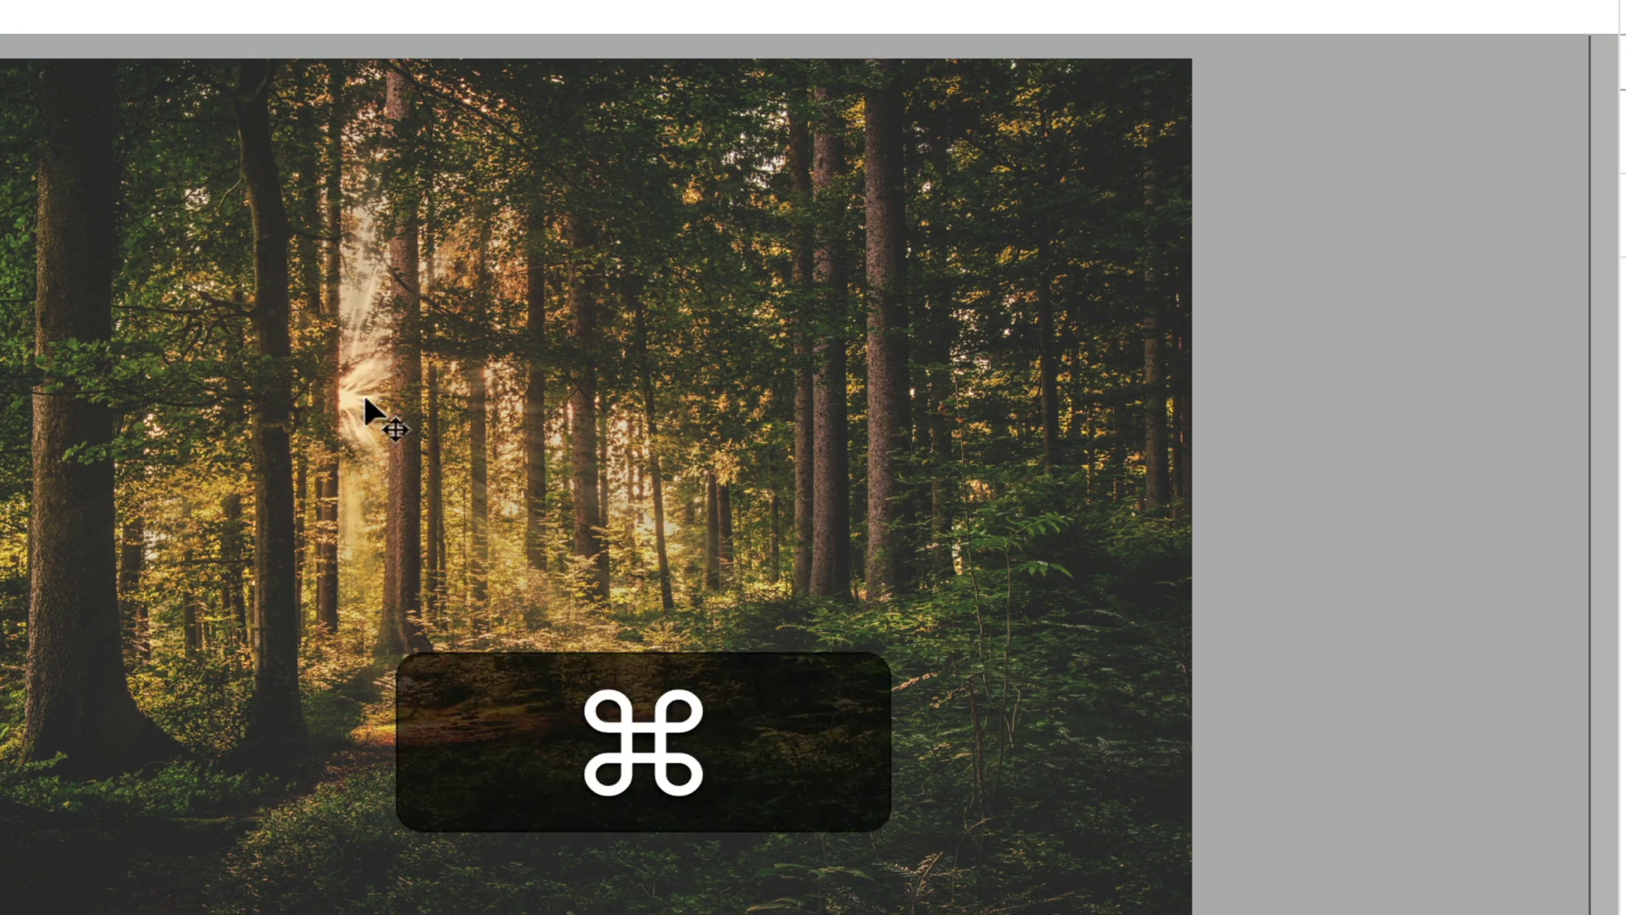
# Step: Undo the first blur and reapply the Radial Blur with its centre nudged slightly right
pyautogui.press('super+z')
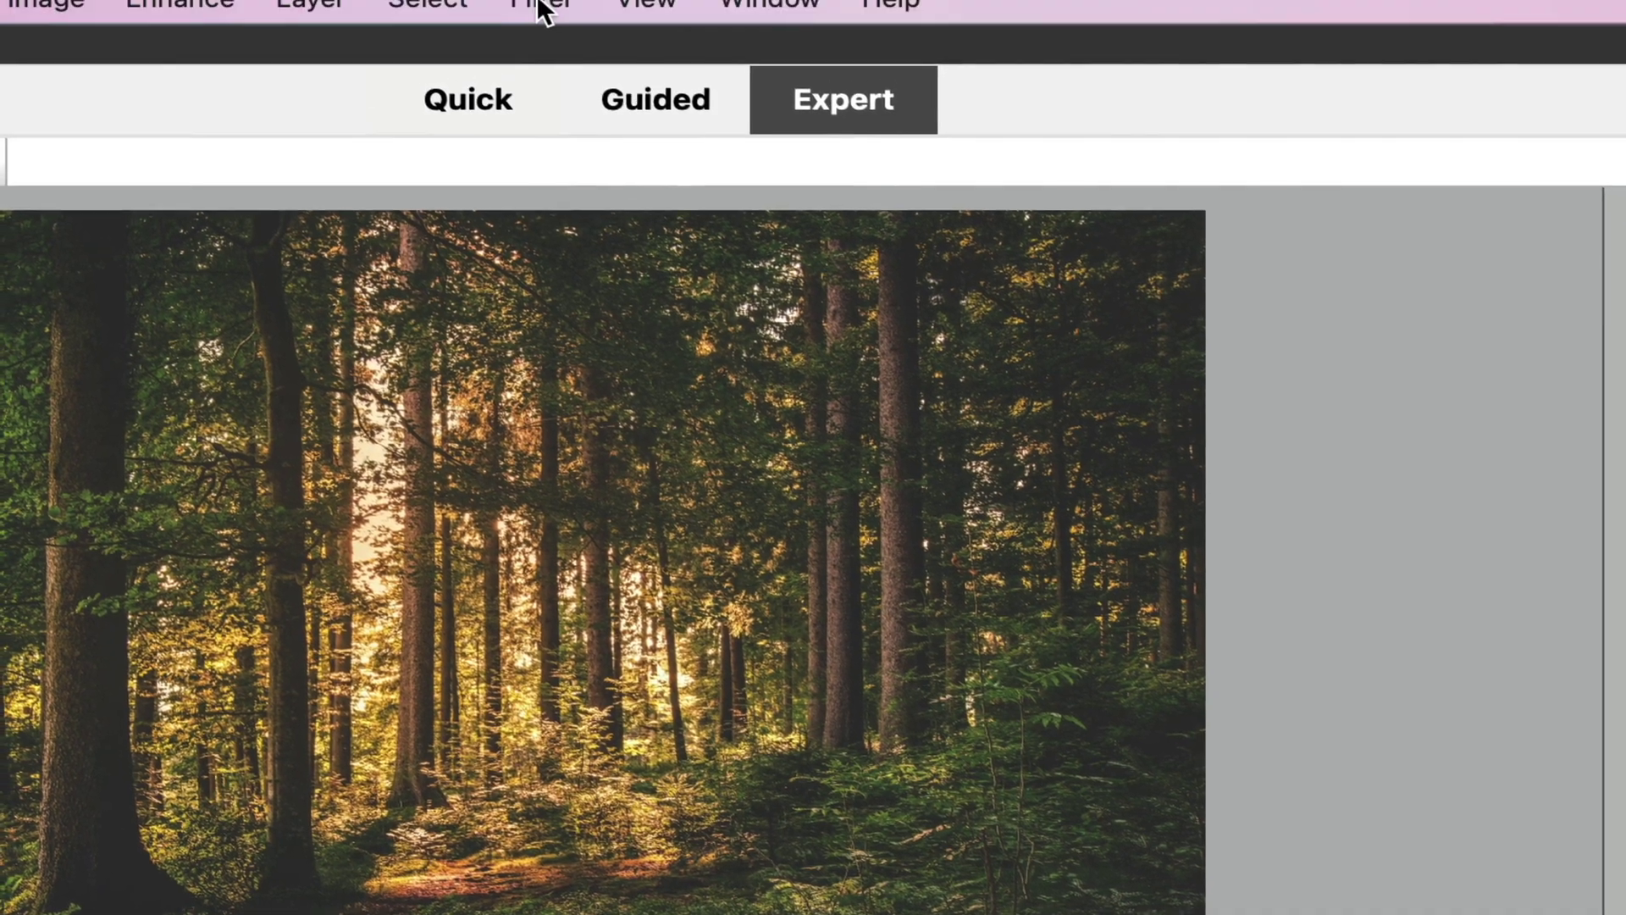
pyautogui.click(542, 21)
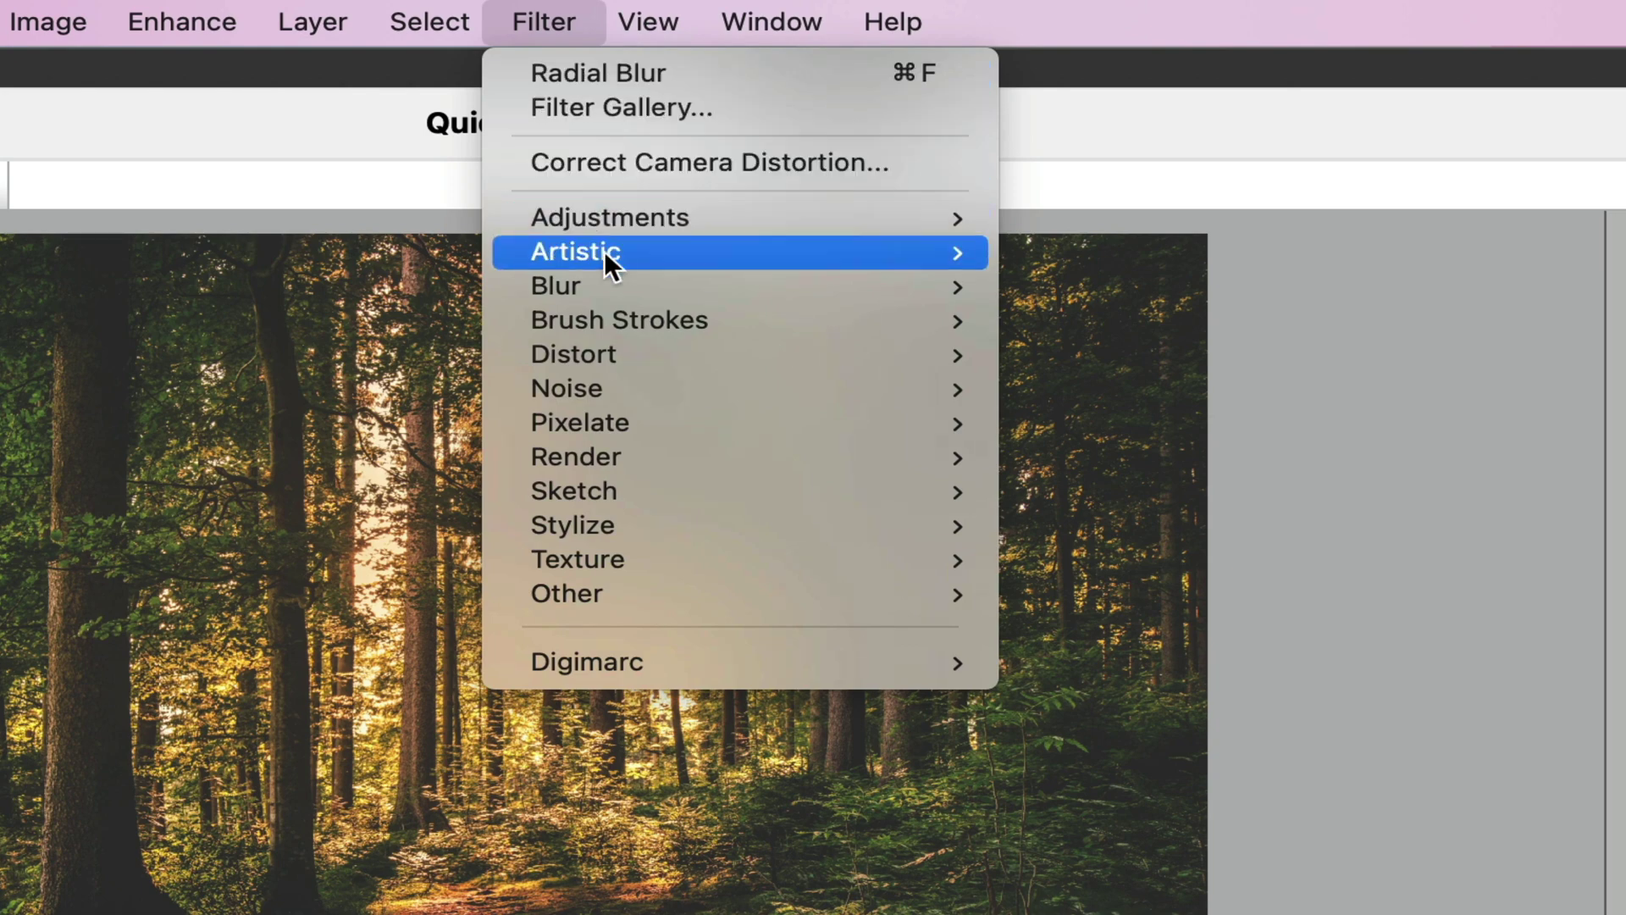
pyautogui.moveTo(603, 272)
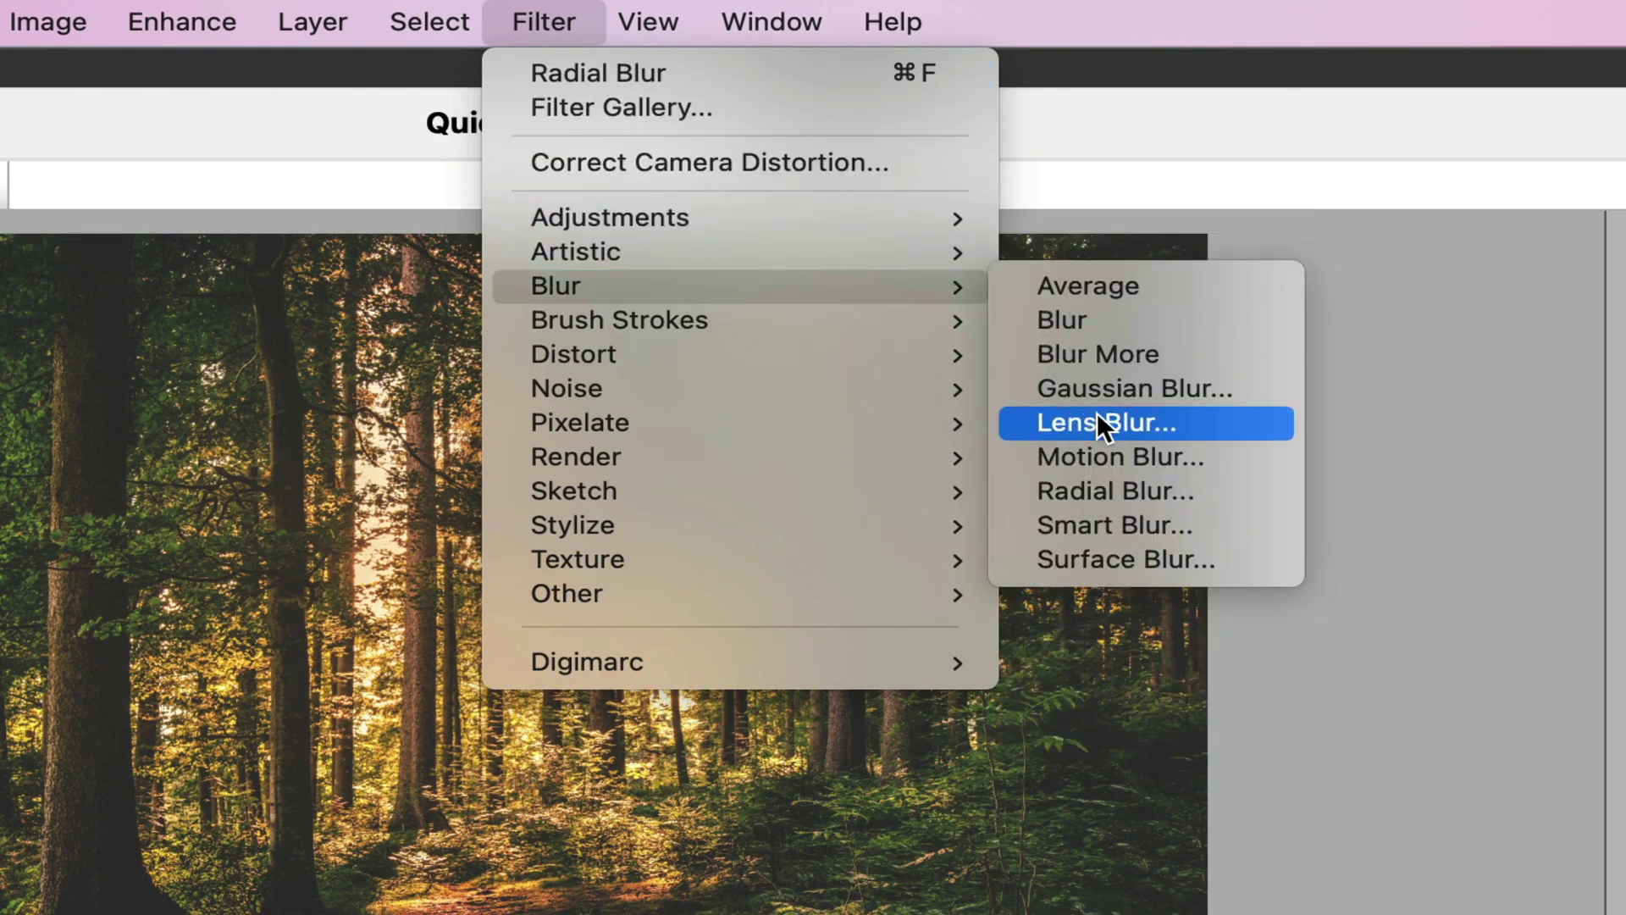
pyautogui.click(1088, 486)
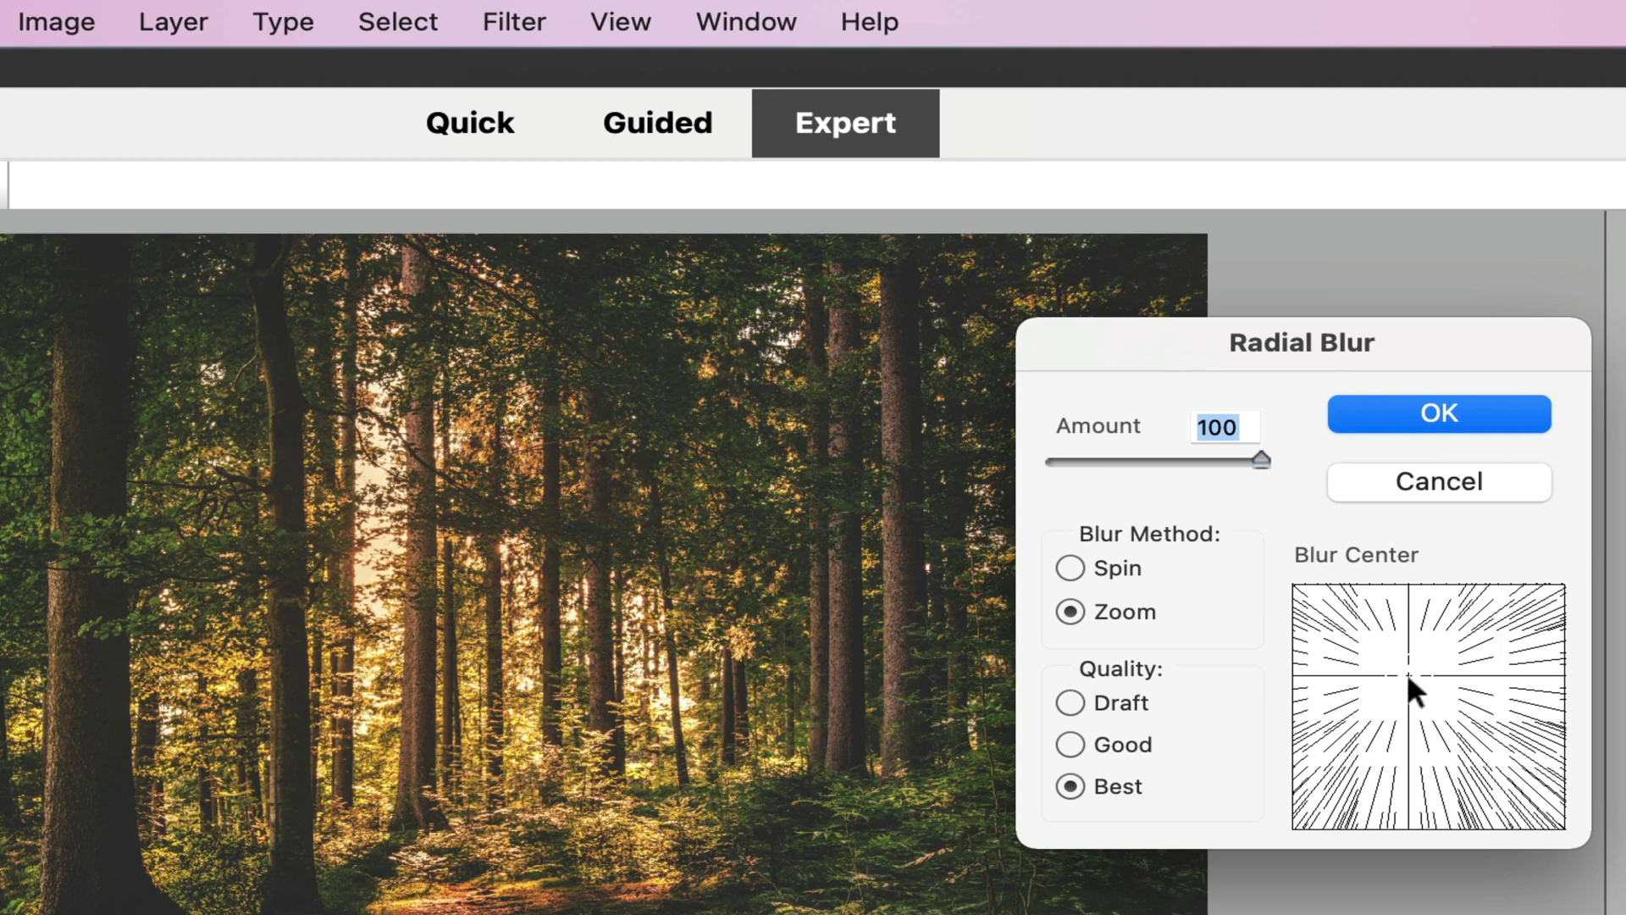
pyautogui.moveTo(1408, 676); pyautogui.dragTo(1417, 676)
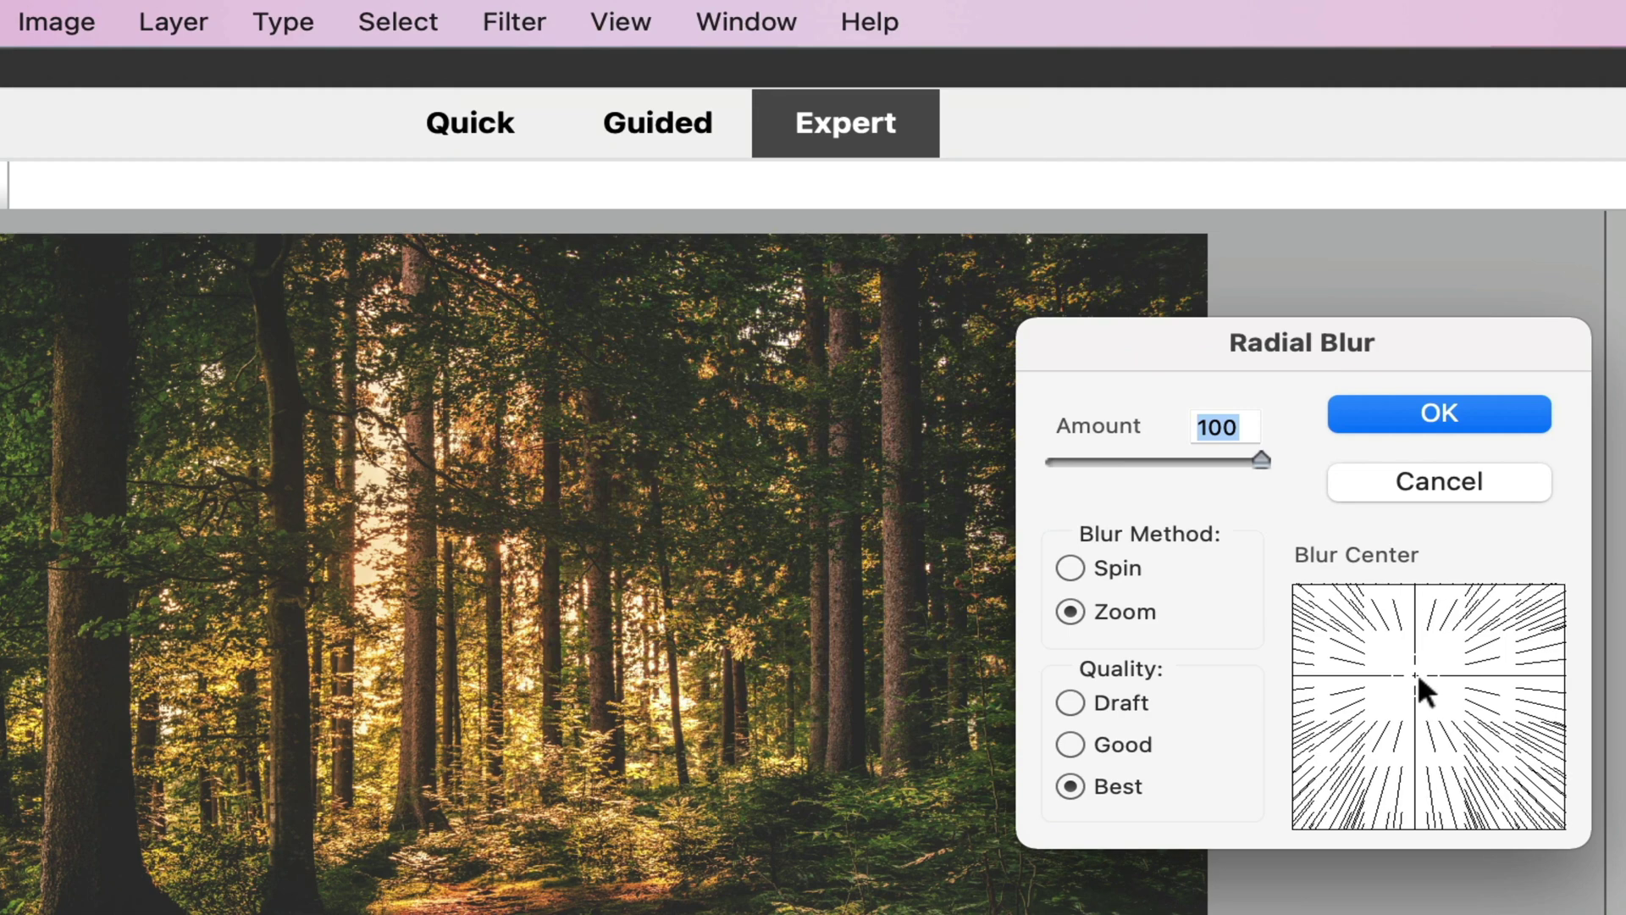
pyautogui.click(1457, 401)
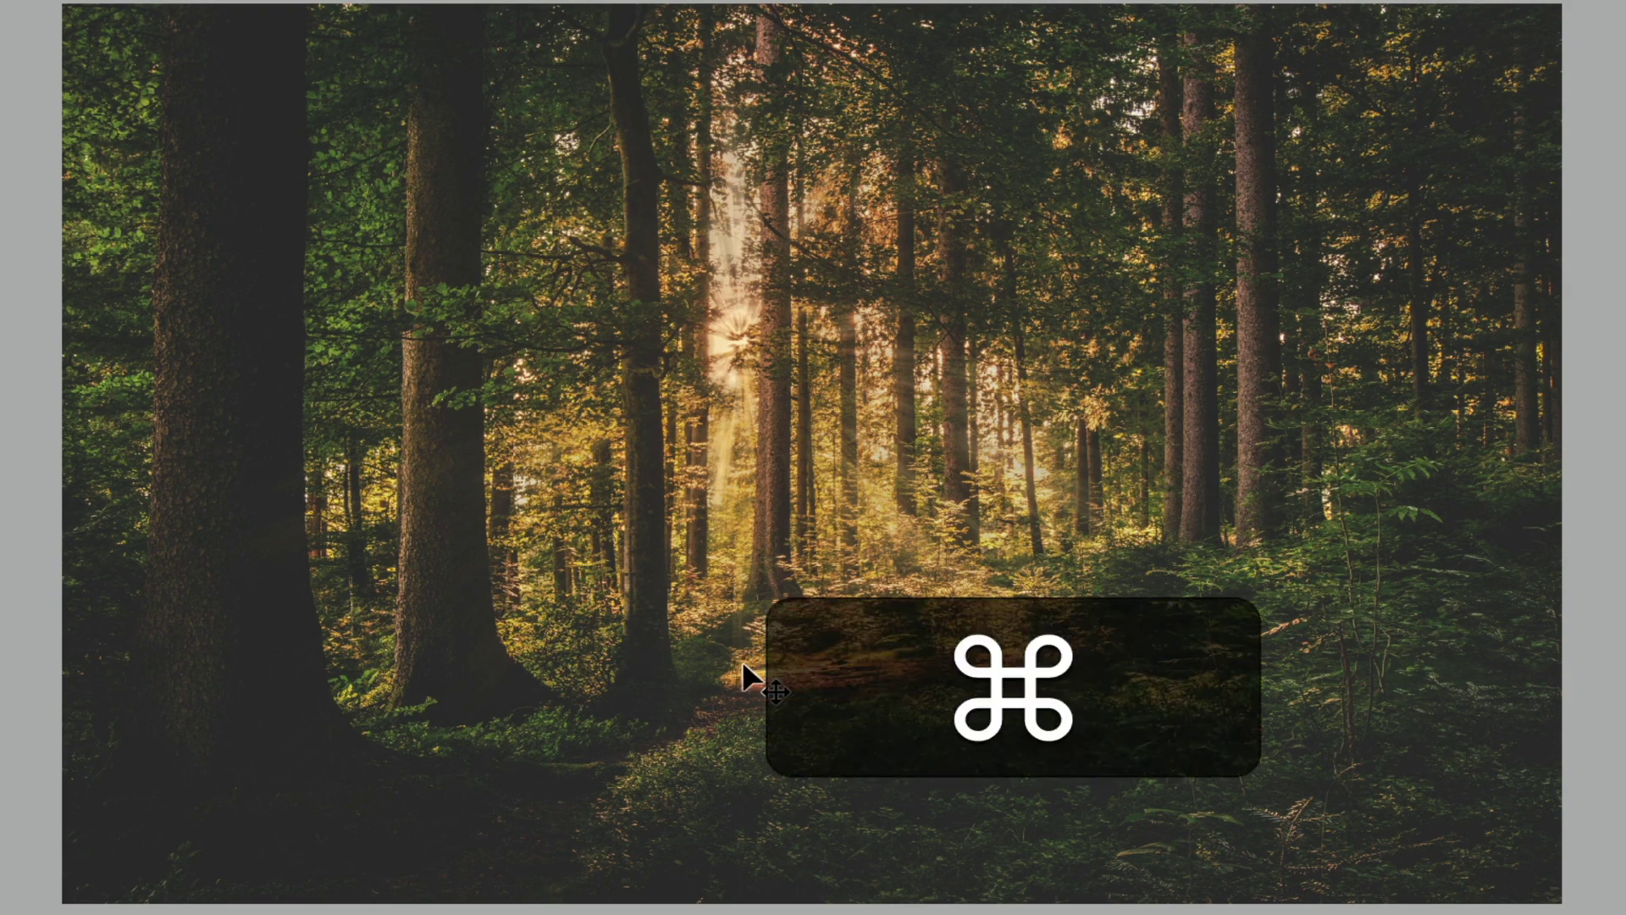
# Step: Duplicate the ray layer three times and hide the top copy, Layer 1 copy 4
pyautogui.press('super+j')
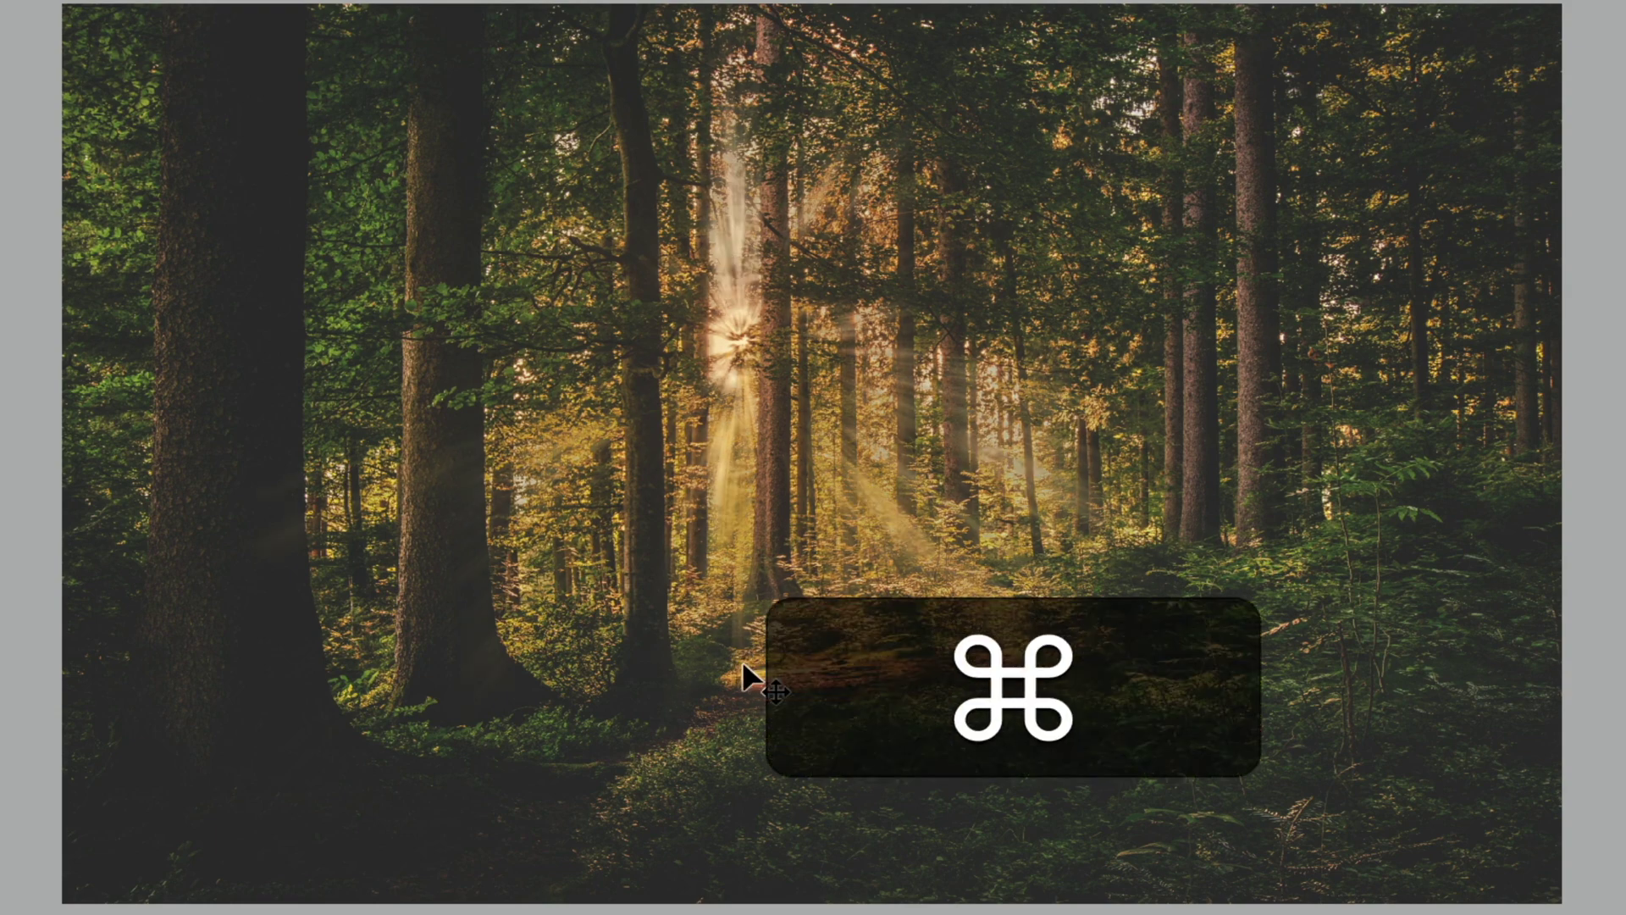
pyautogui.press('super+j')
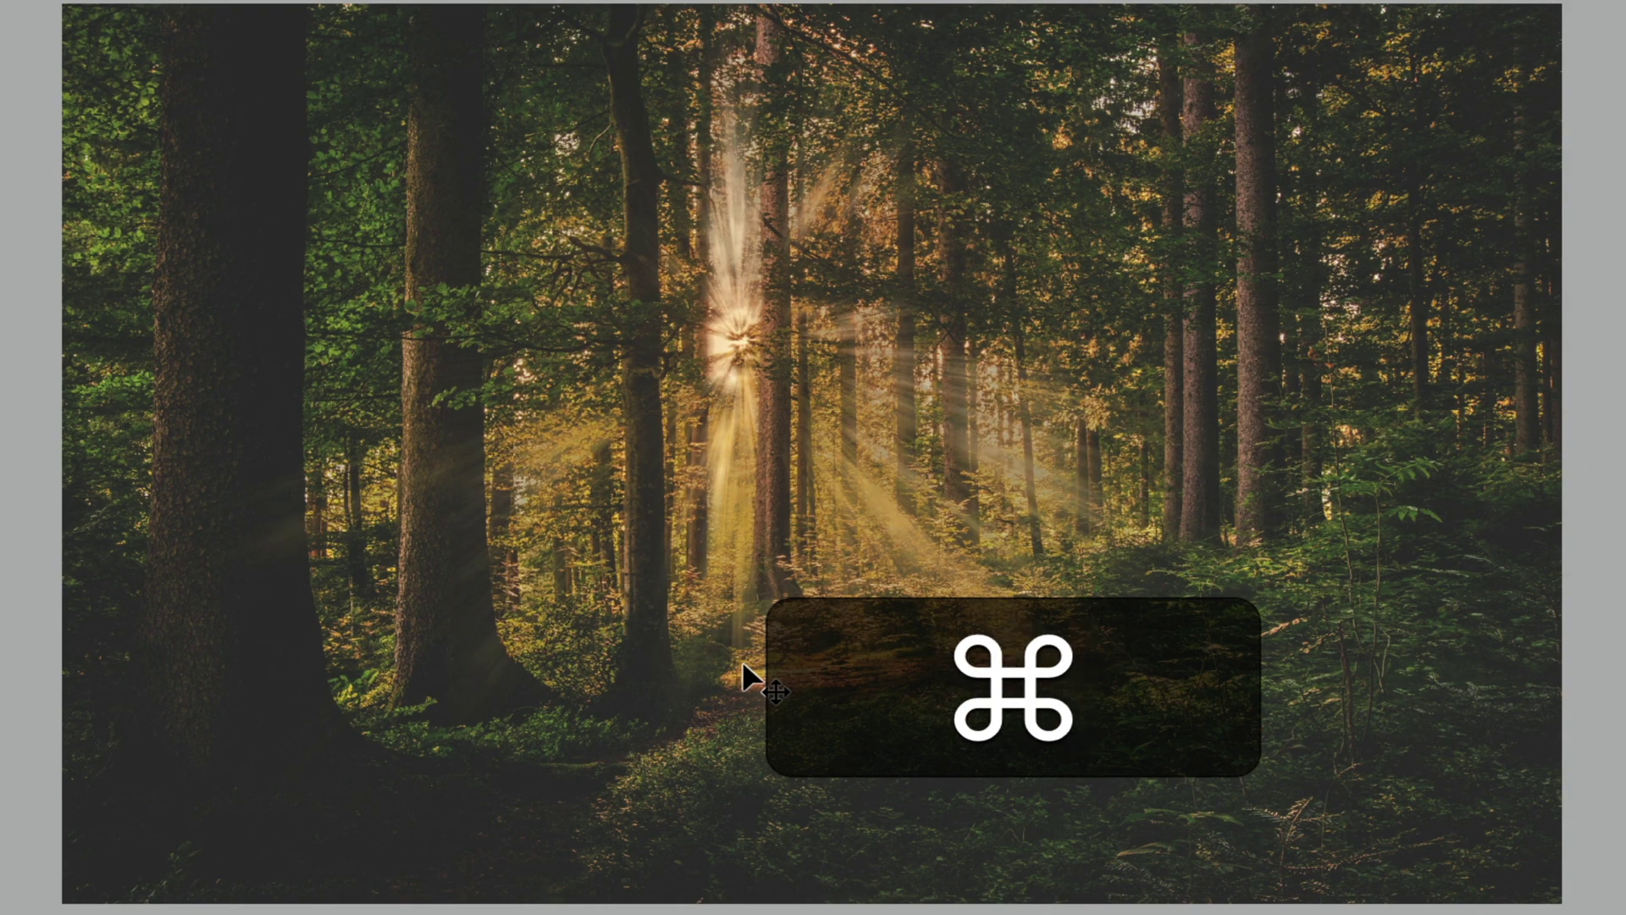
pyautogui.press('super+j')
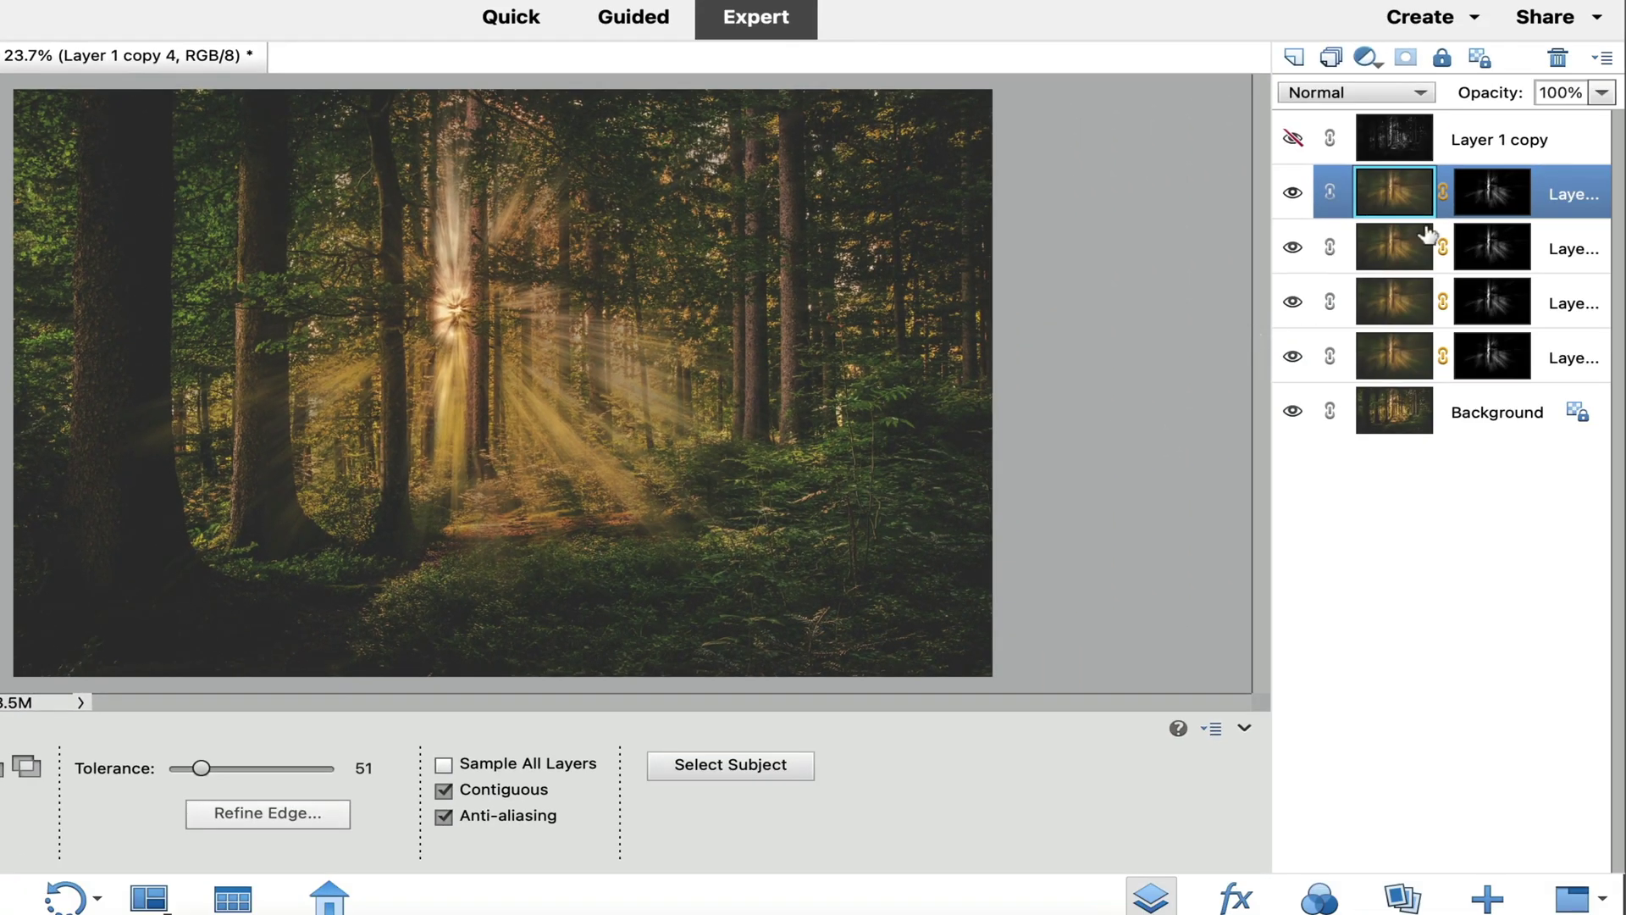
pyautogui.click(1292, 193)
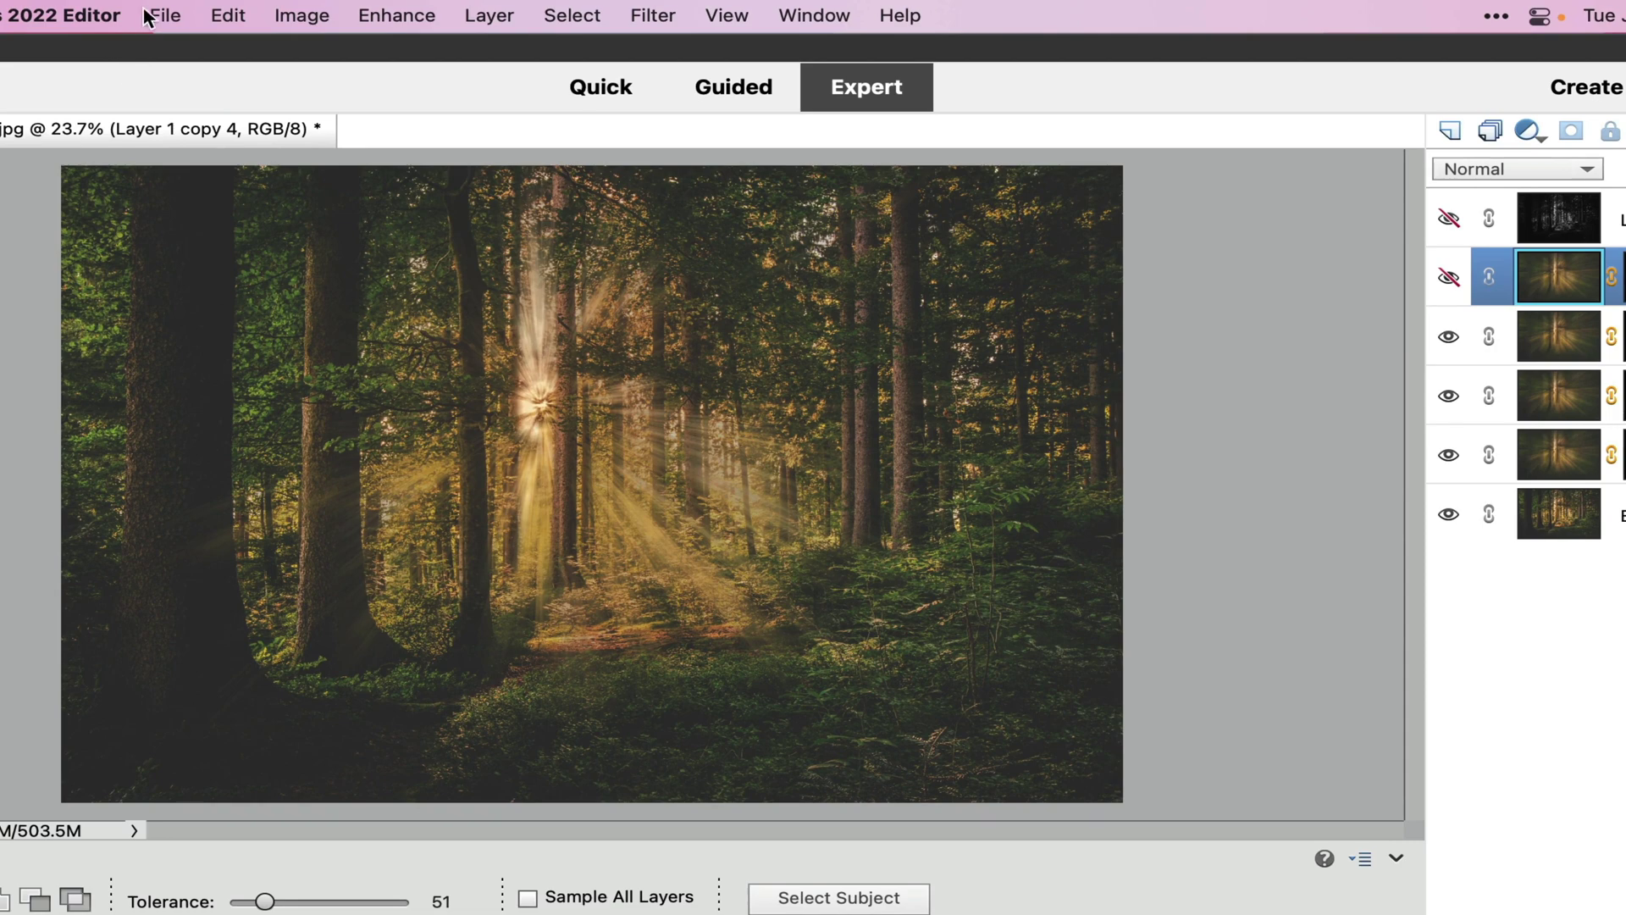
# Step: Save the image as a JPEG named lightrays in Downloads
pyautogui.click(159, 15)
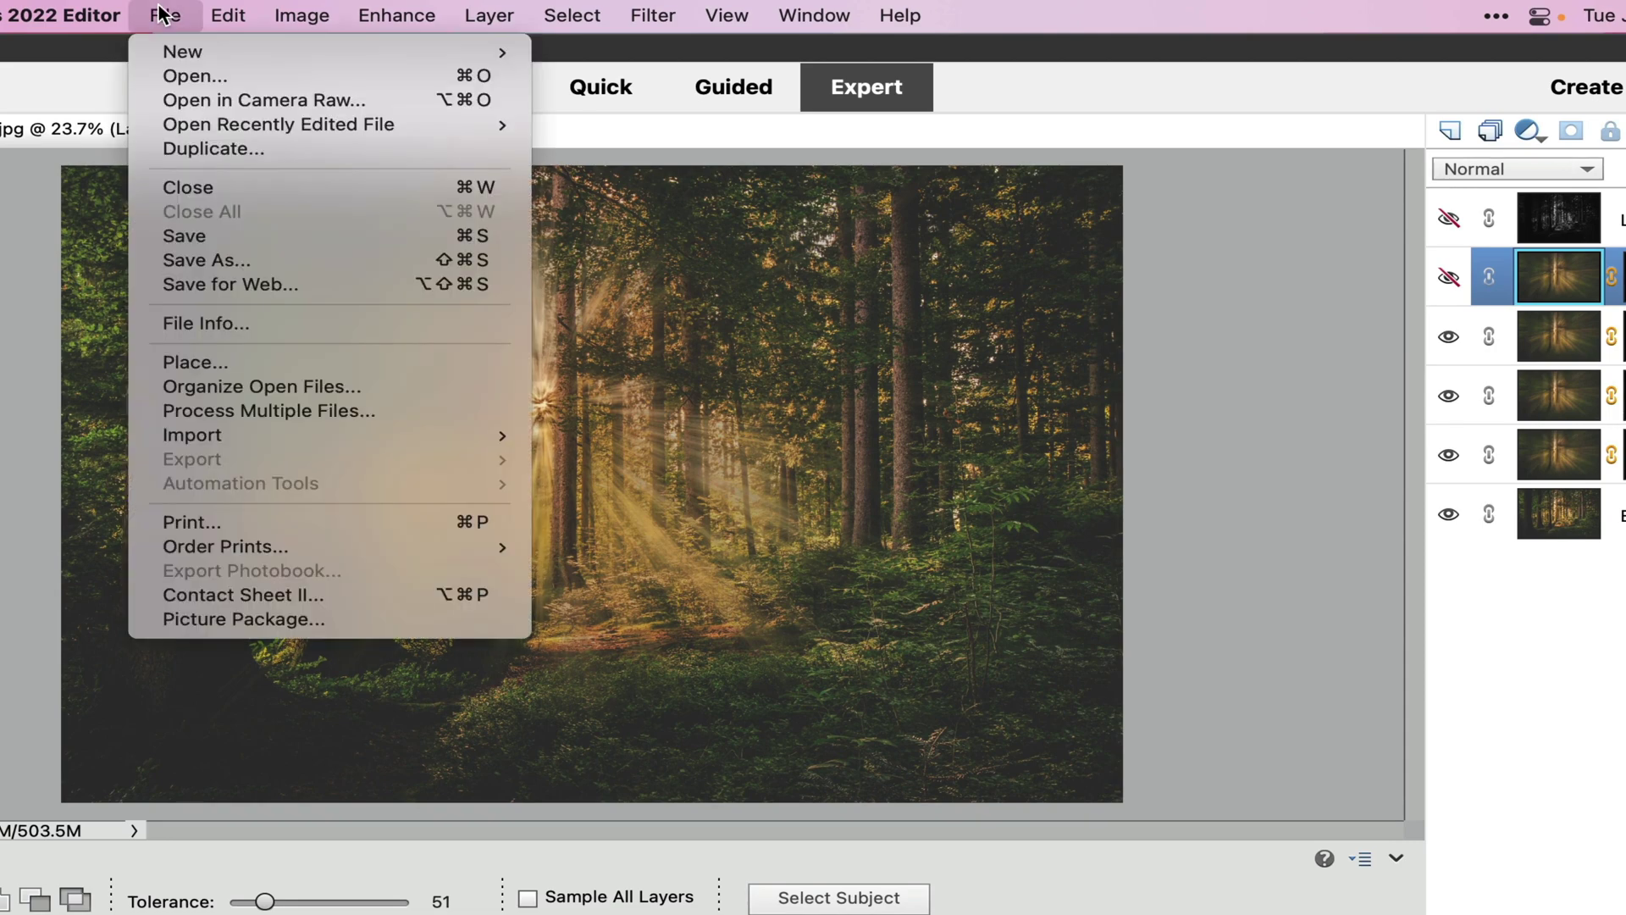
pyautogui.click(191, 267)
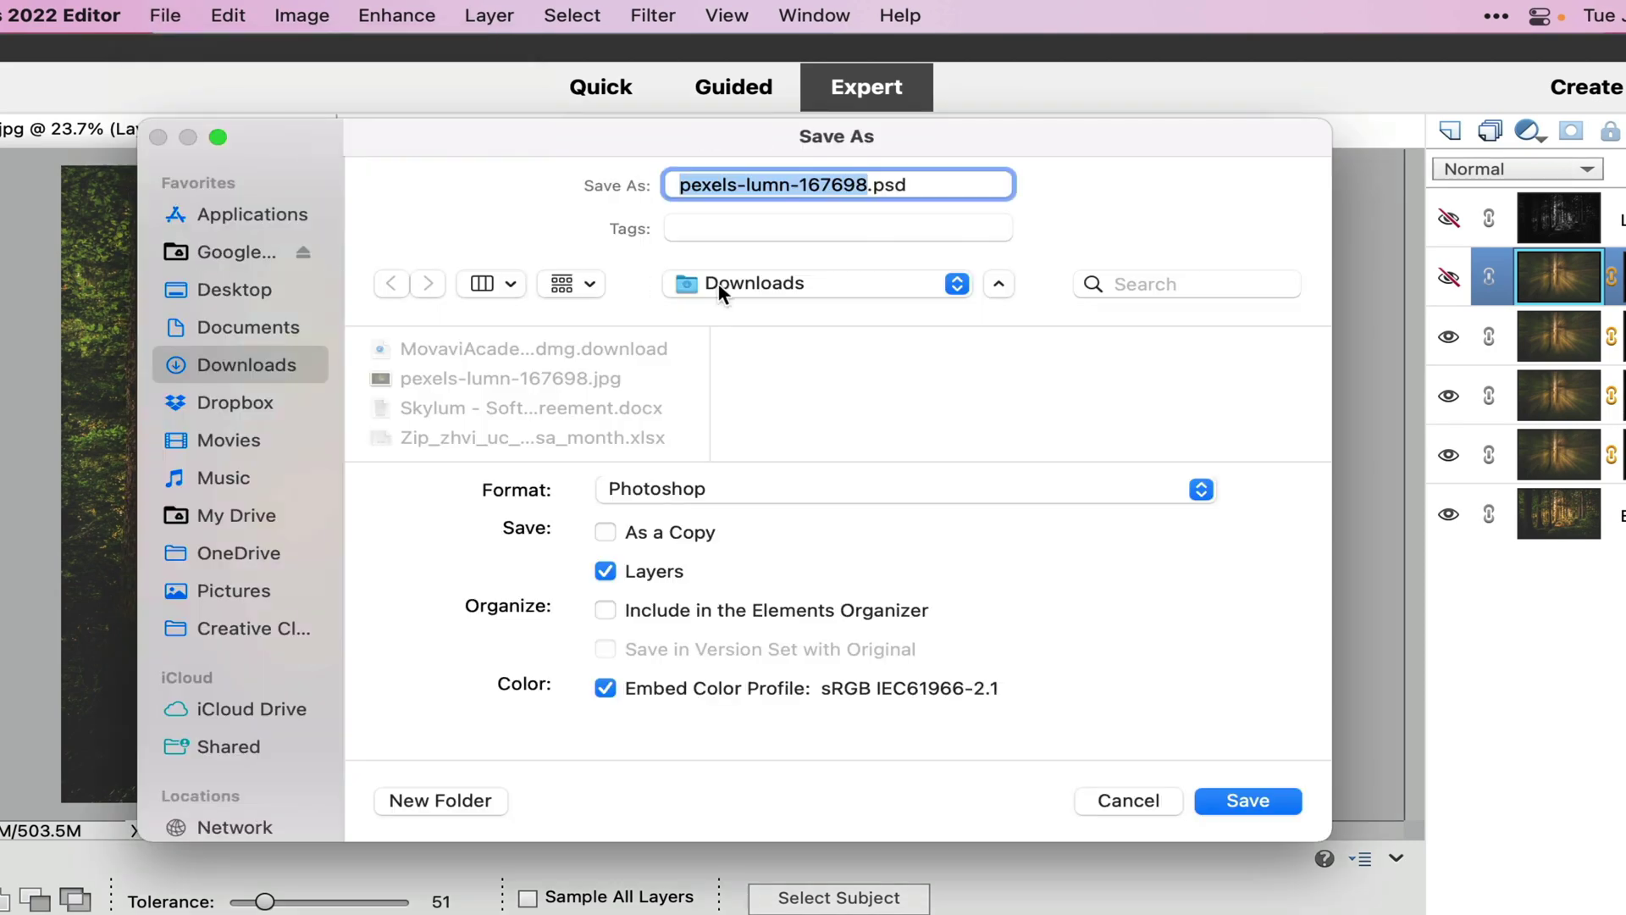
pyautogui.click(722, 498)
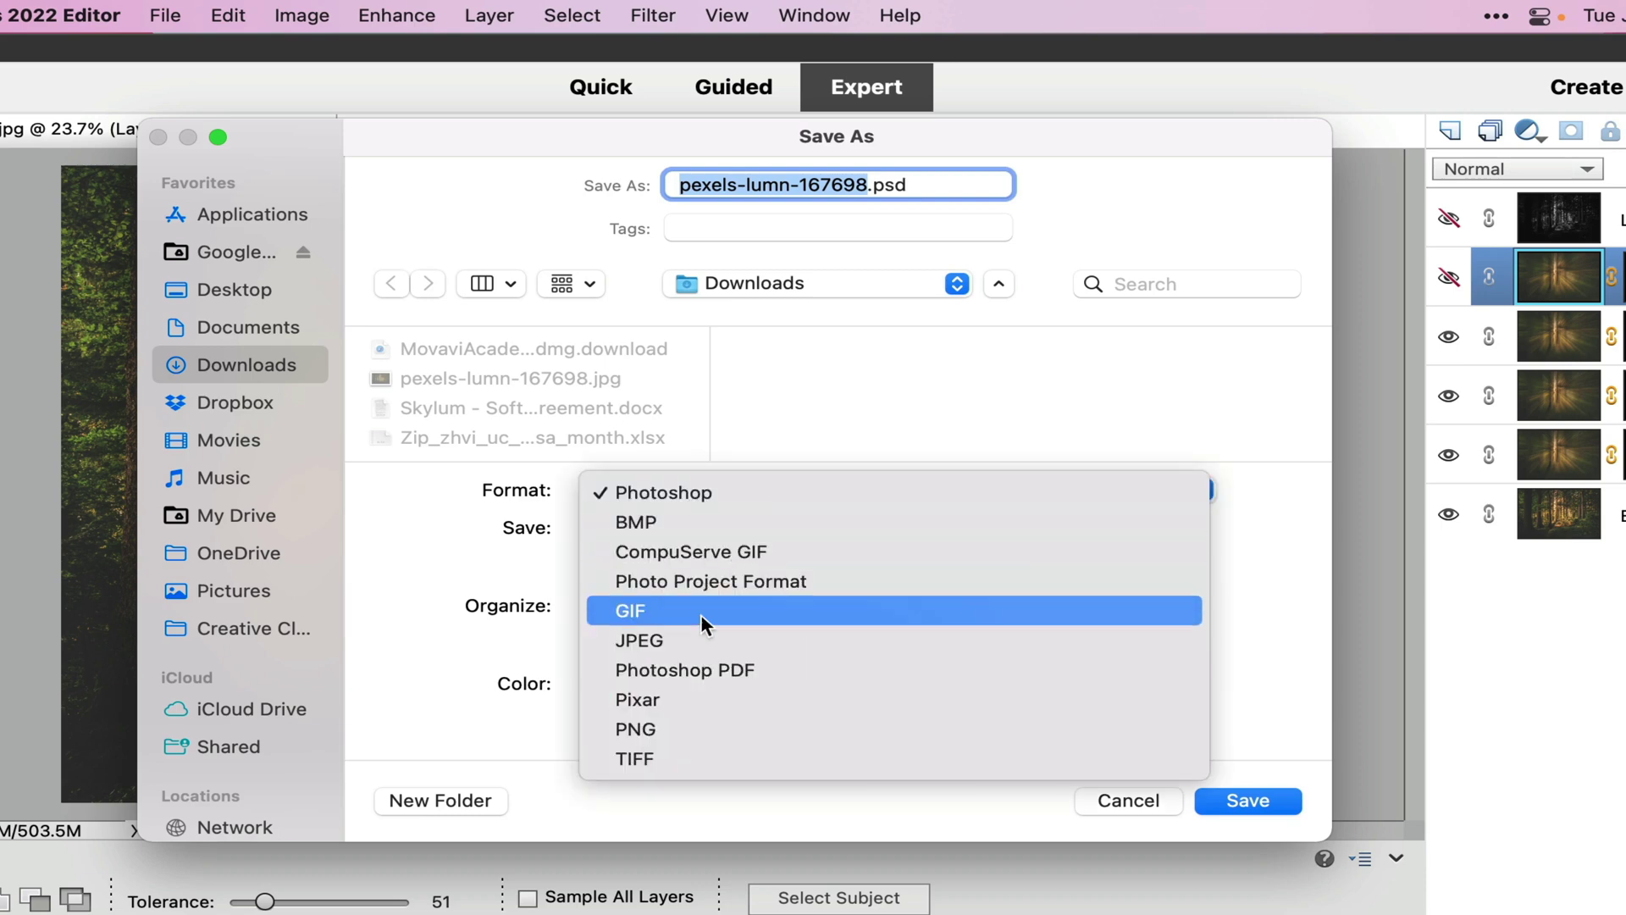
pyautogui.click(692, 637)
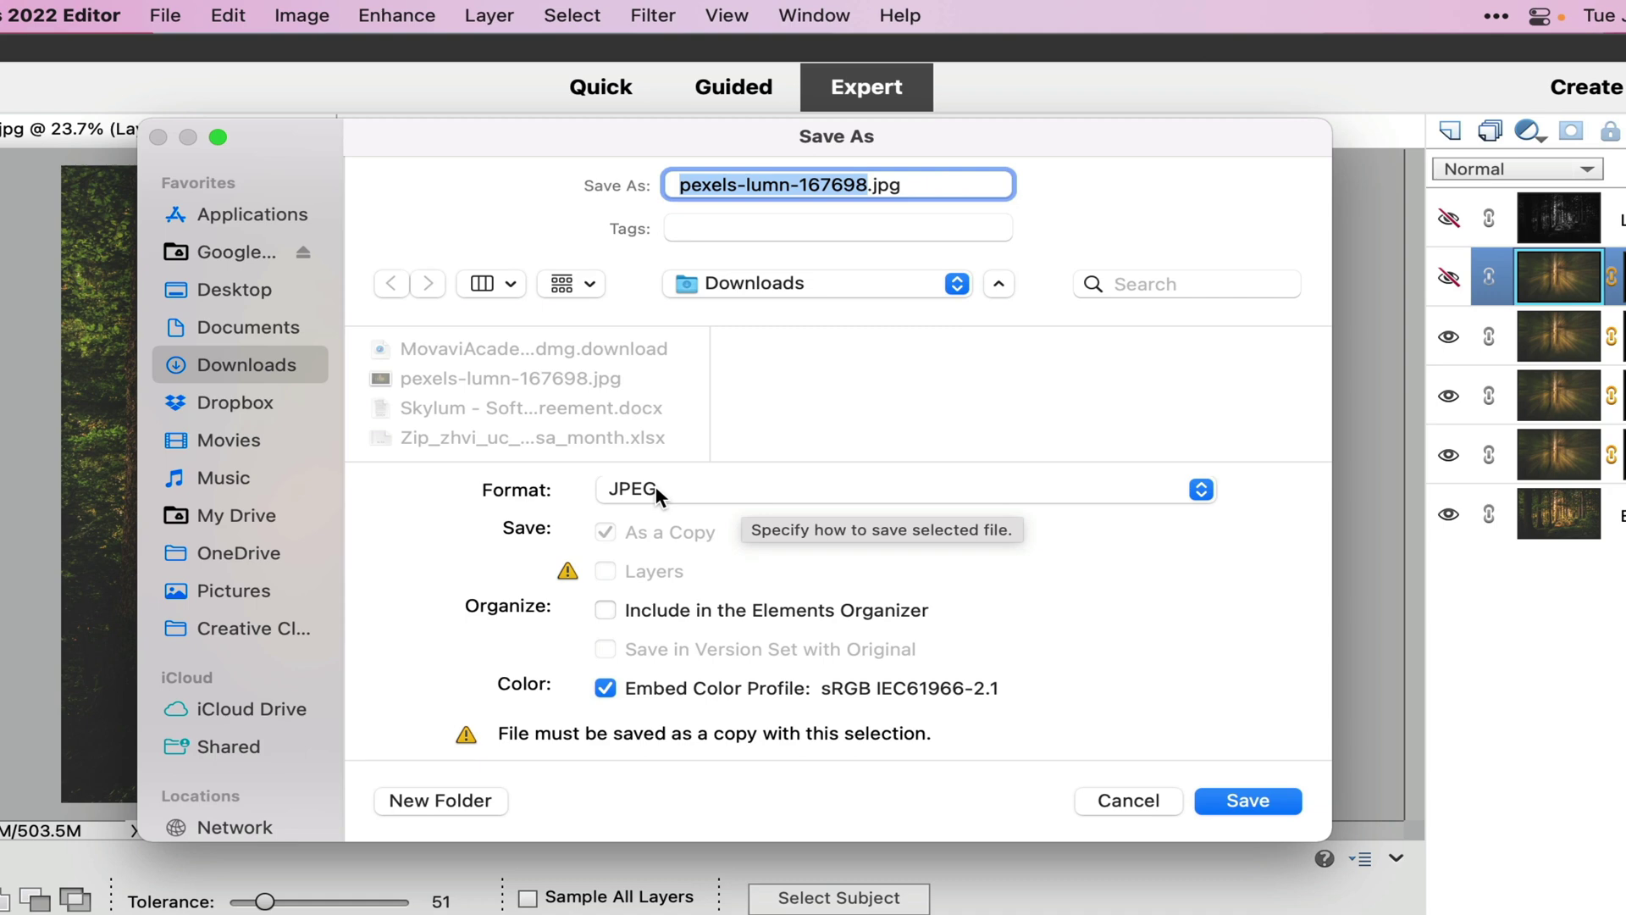
pyautogui.write('lightray')
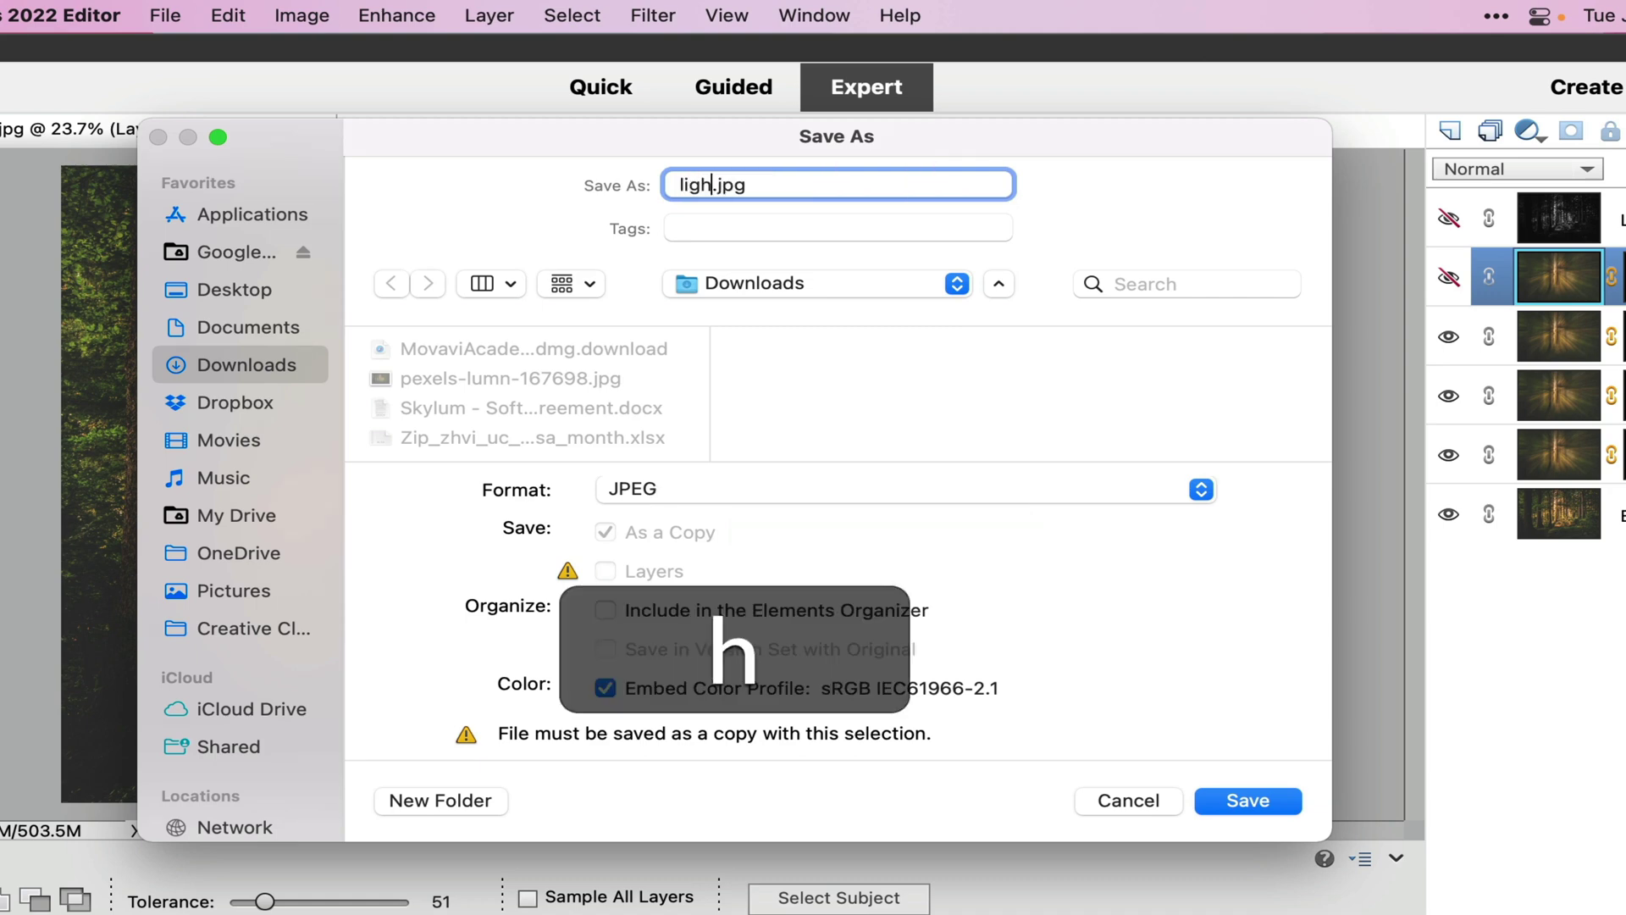
pyautogui.write('s')
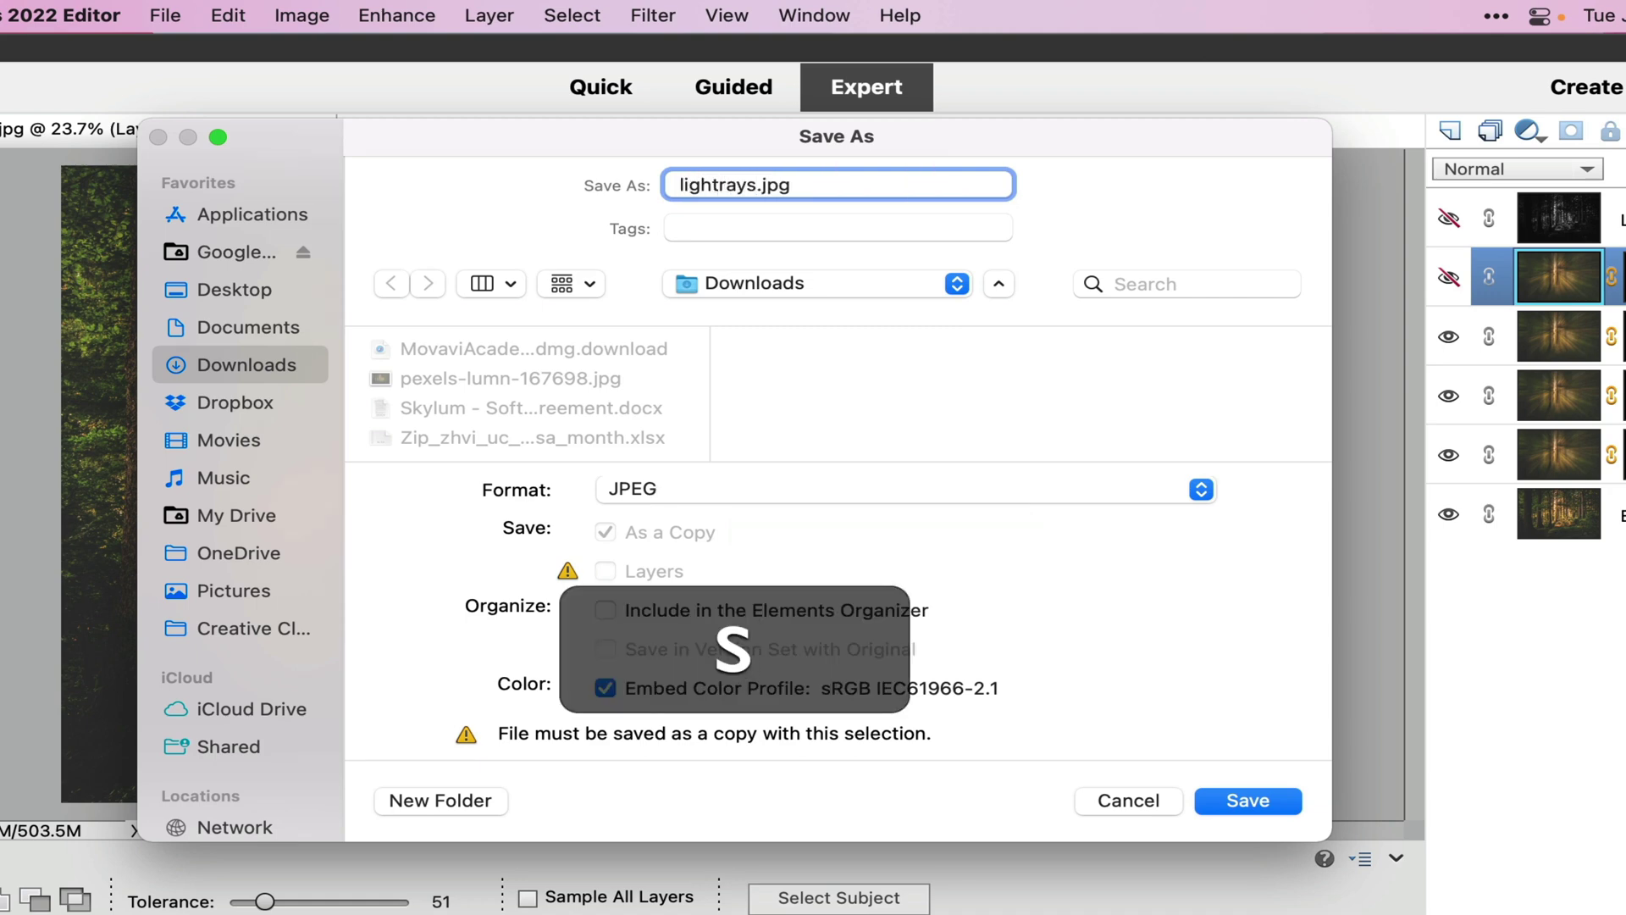
pyautogui.click(1252, 803)
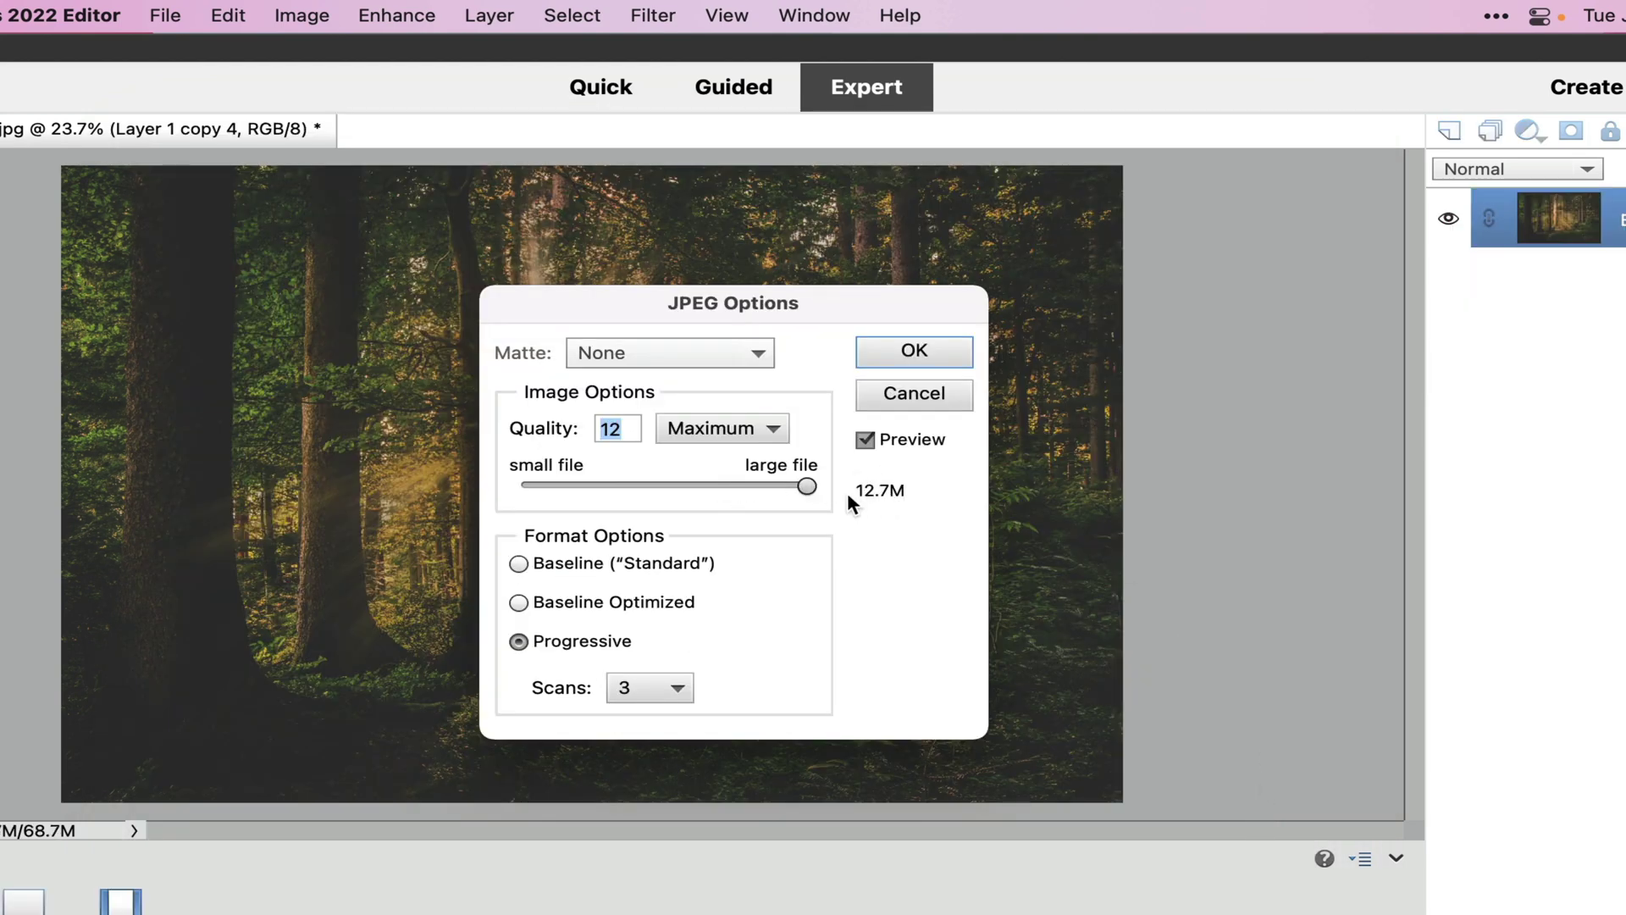
# Step: Set JPEG Quality to 10 (about 6.4M) and confirm to save lightrays.jpg
pyautogui.moveTo(801, 490); pyautogui.dragTo(767, 495)
pyautogui.click(611, 430)
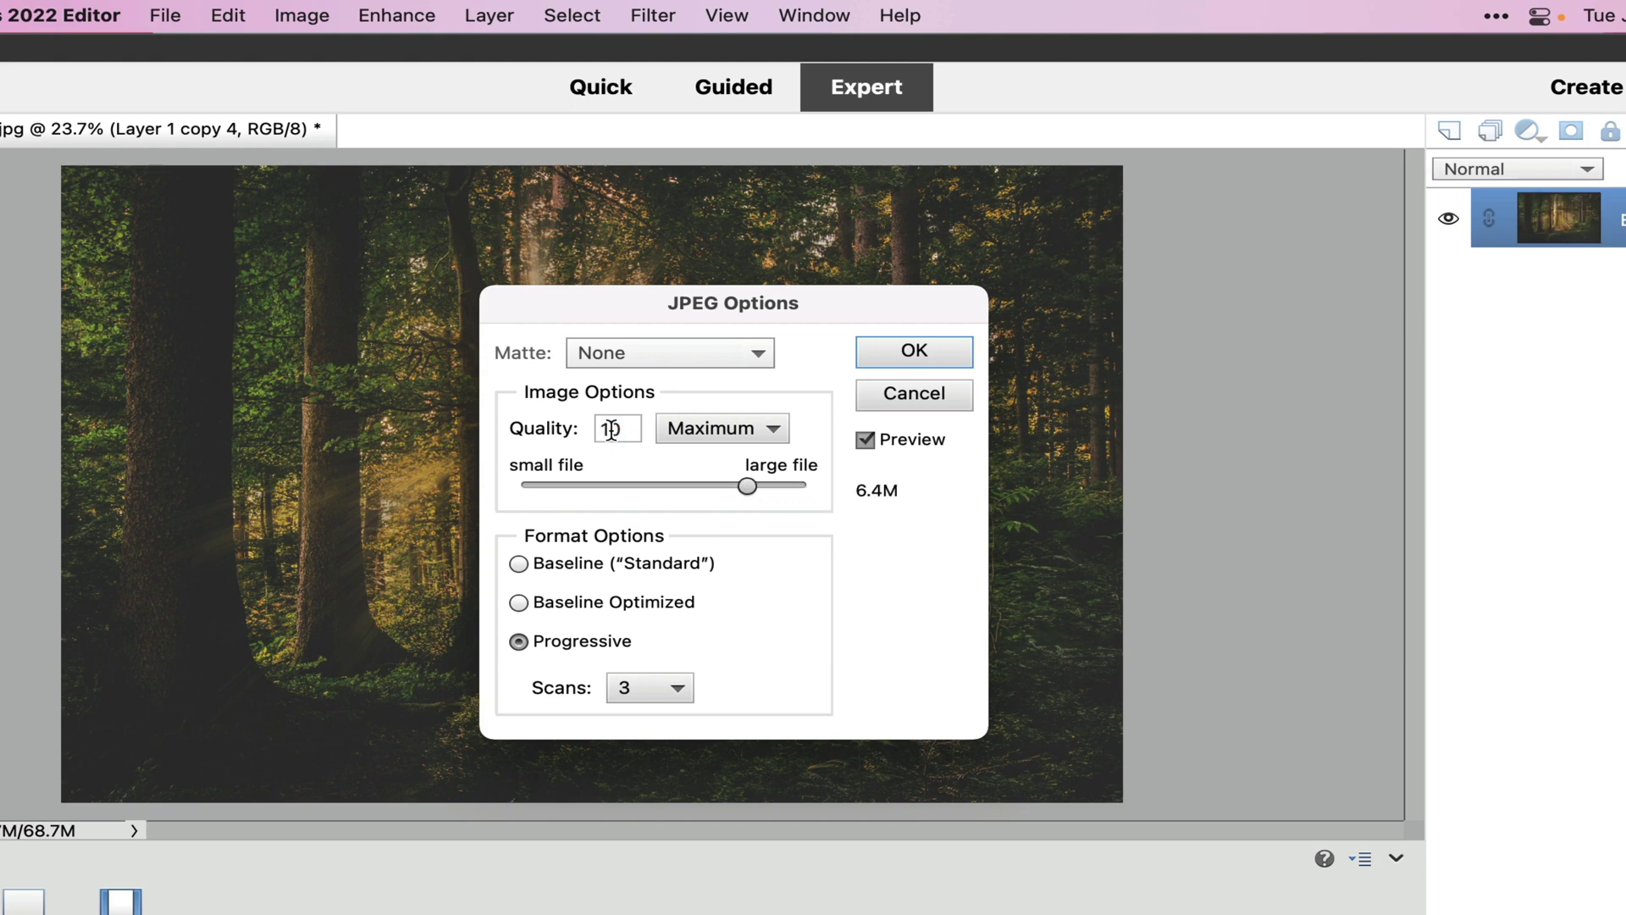
pyautogui.click(903, 358)
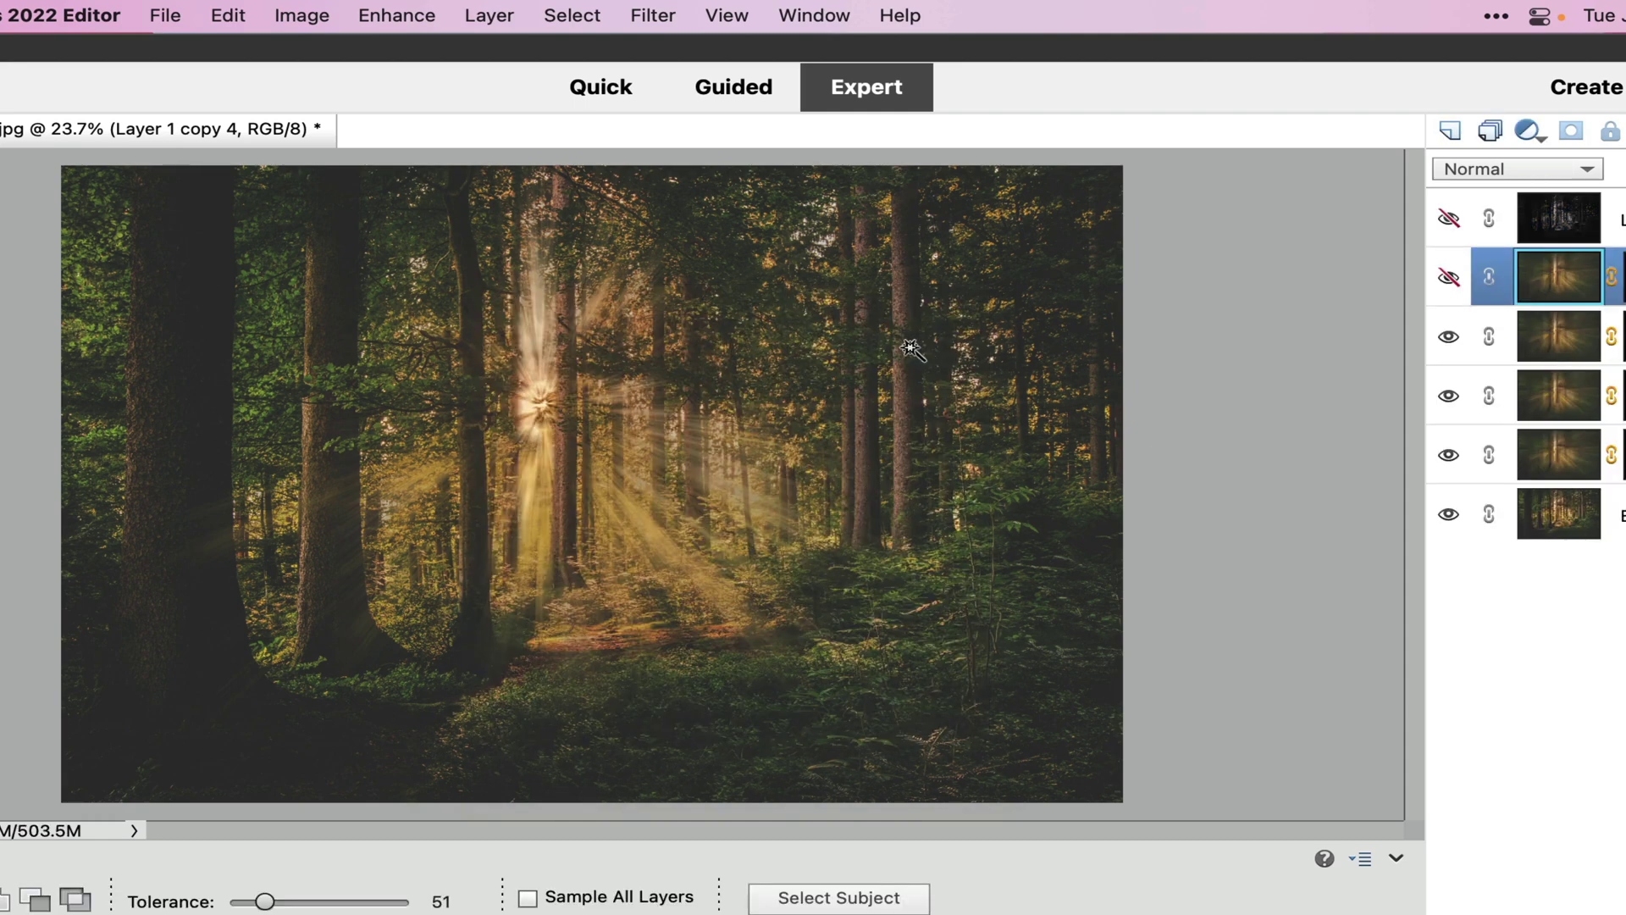